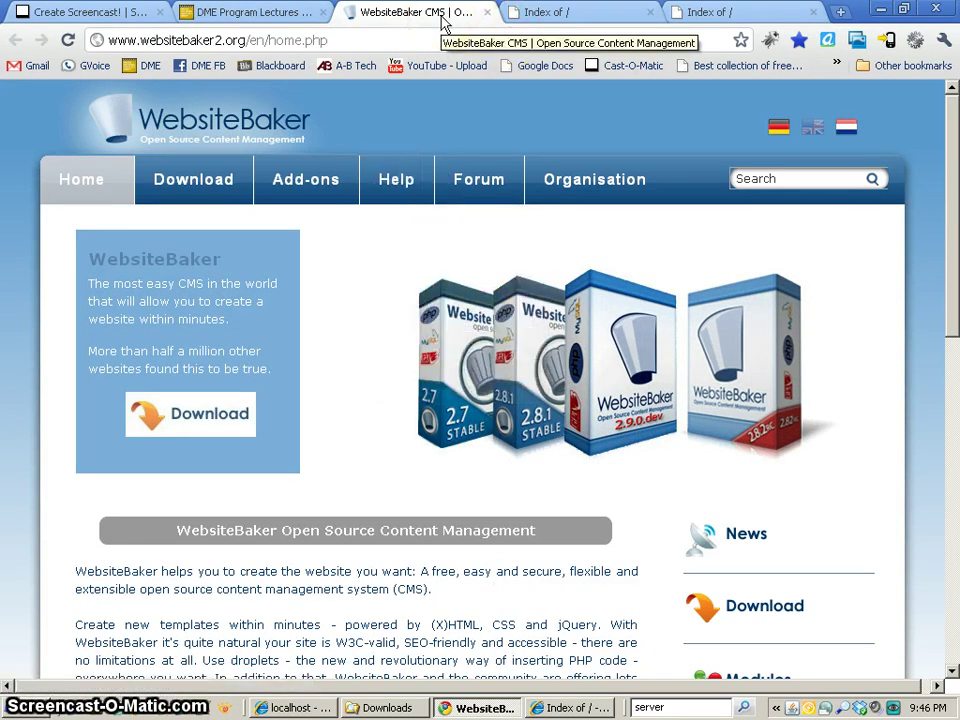
- Compare Chrome's Index of / listing at localhost with the one at 127.0.0.1
left_click(540, 18)
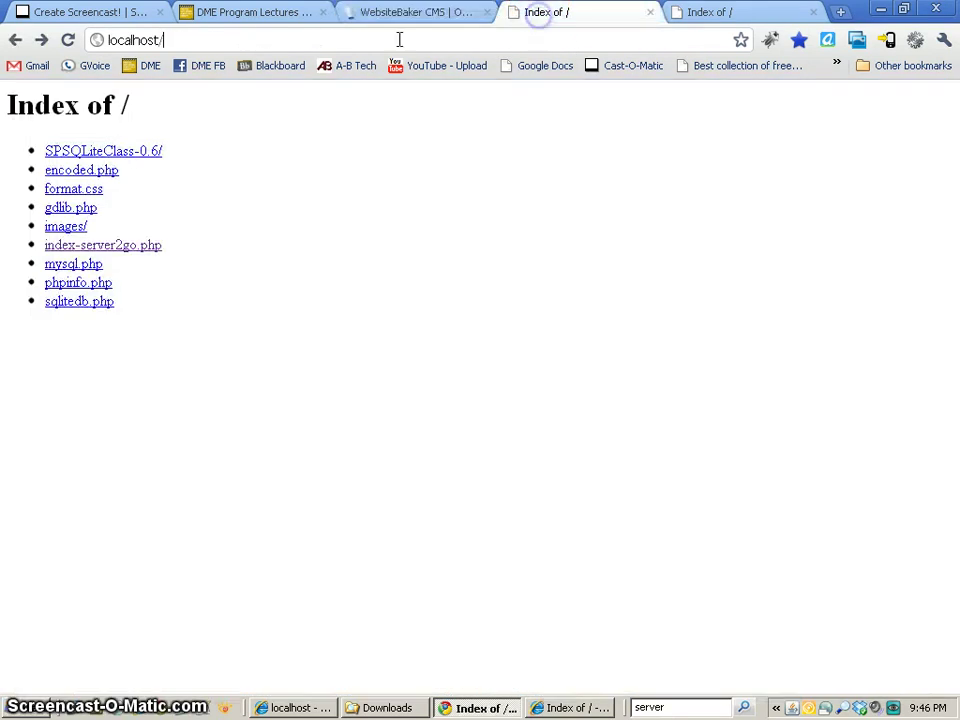
left_click(214, 41)
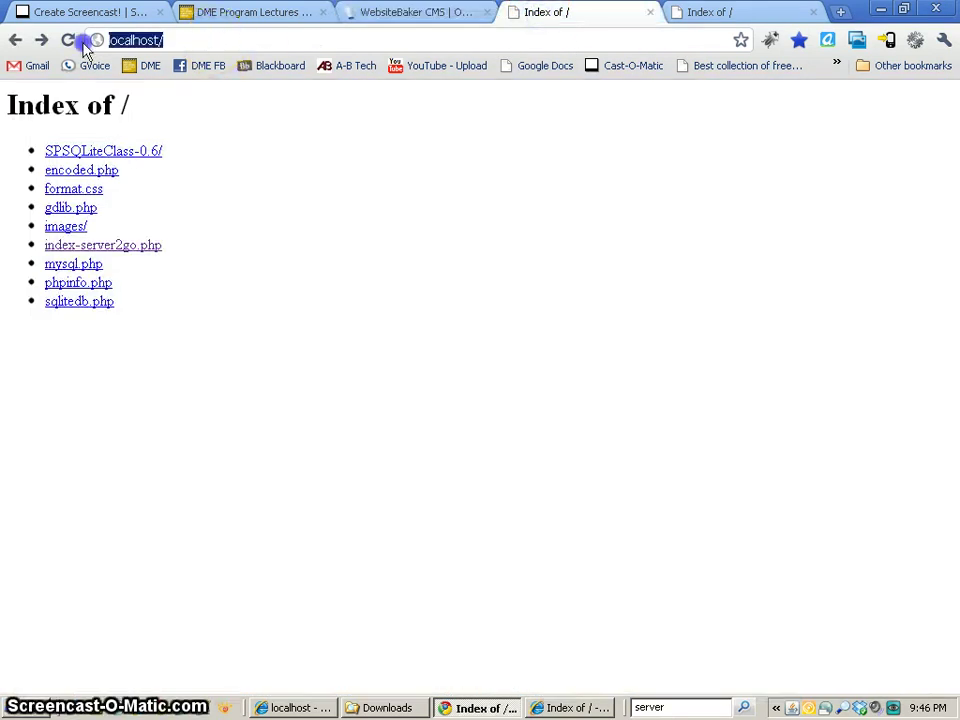
left_click(121, 41)
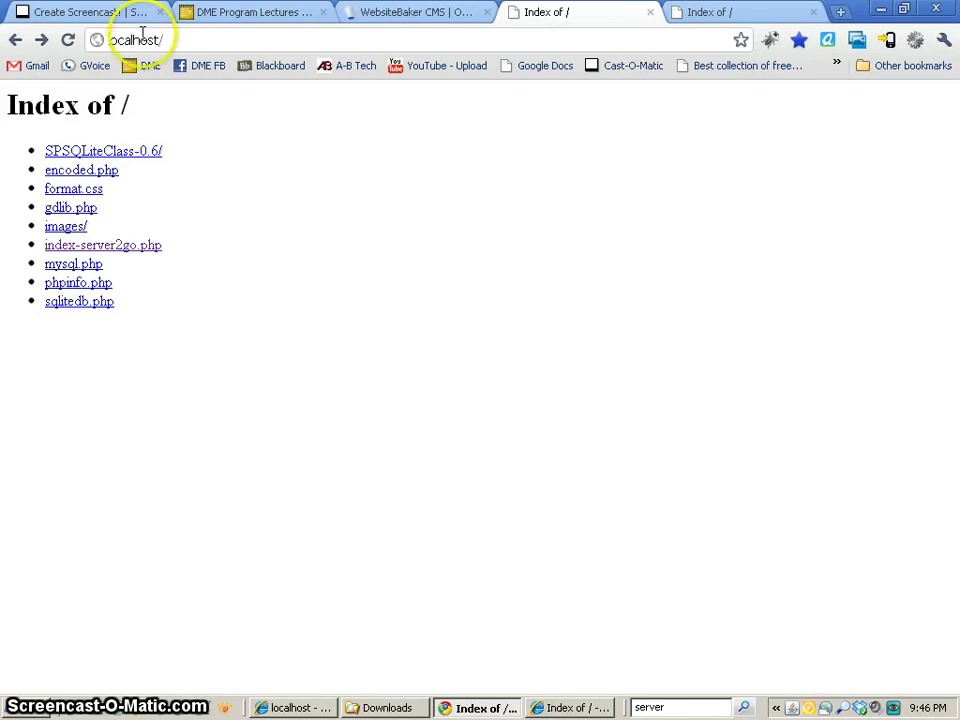
left_click(730, 13)
left_click(204, 41)
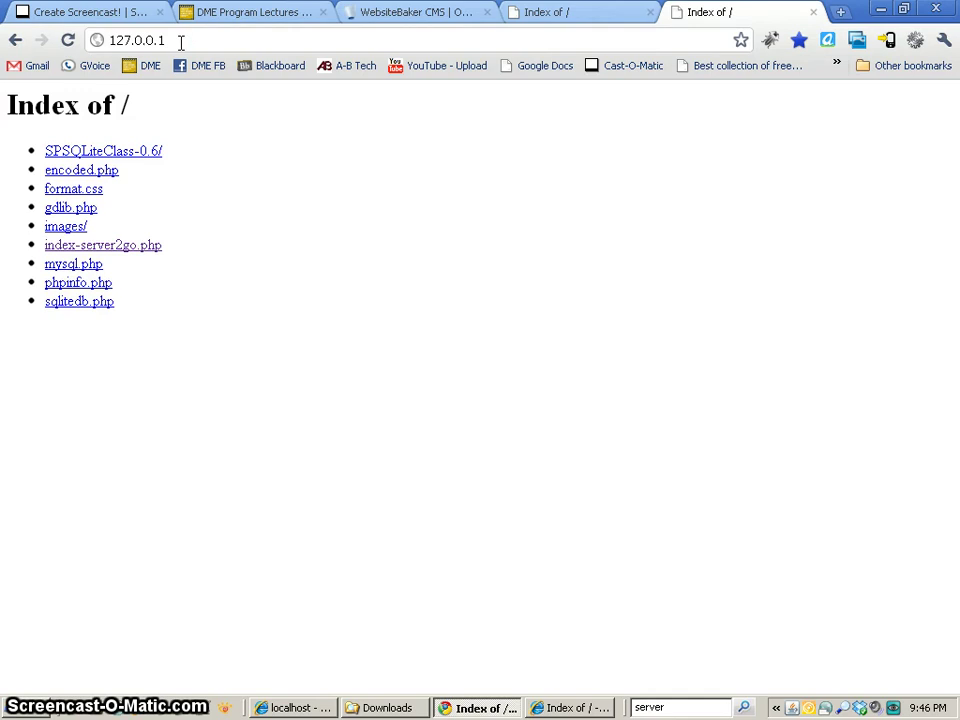
left_click(560, 13)
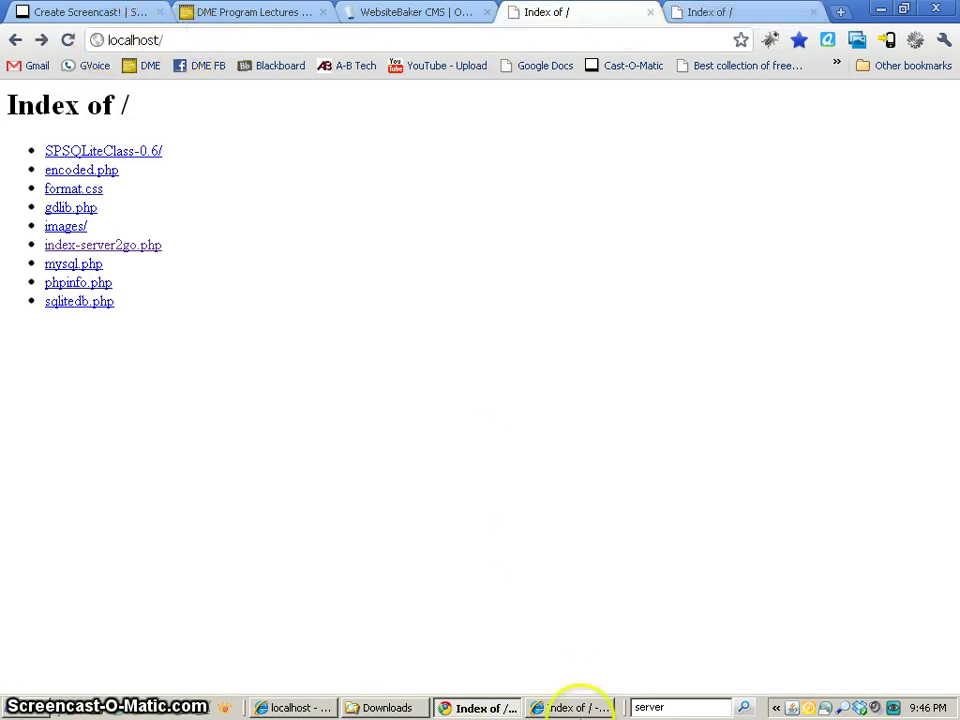
left_click(575, 707)
left_click(131, 33)
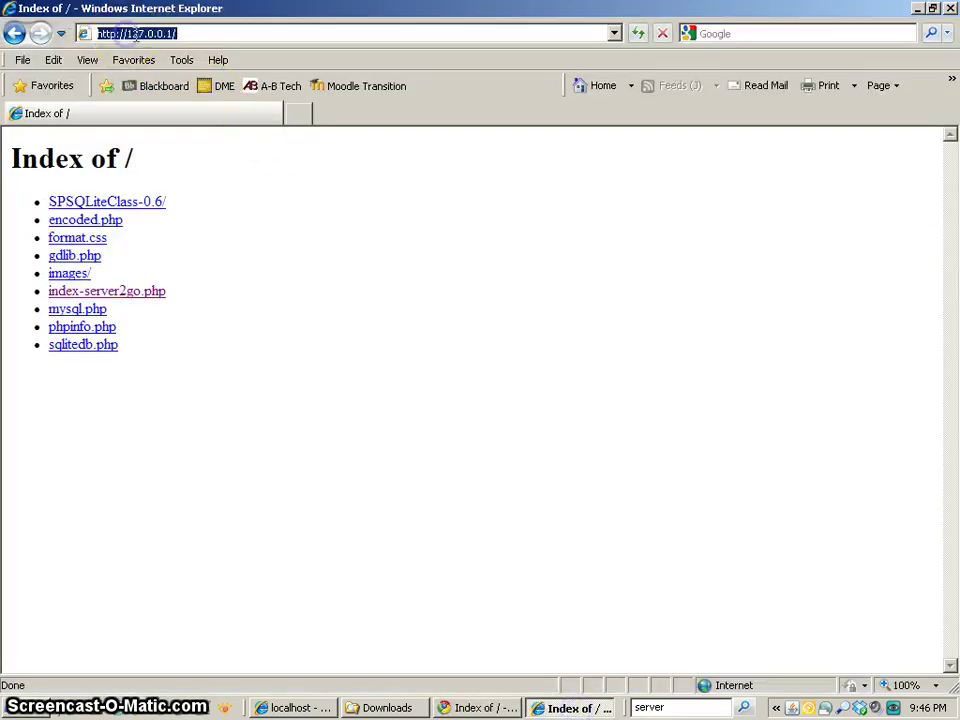
left_click_drag(127, 33, 45, 33)
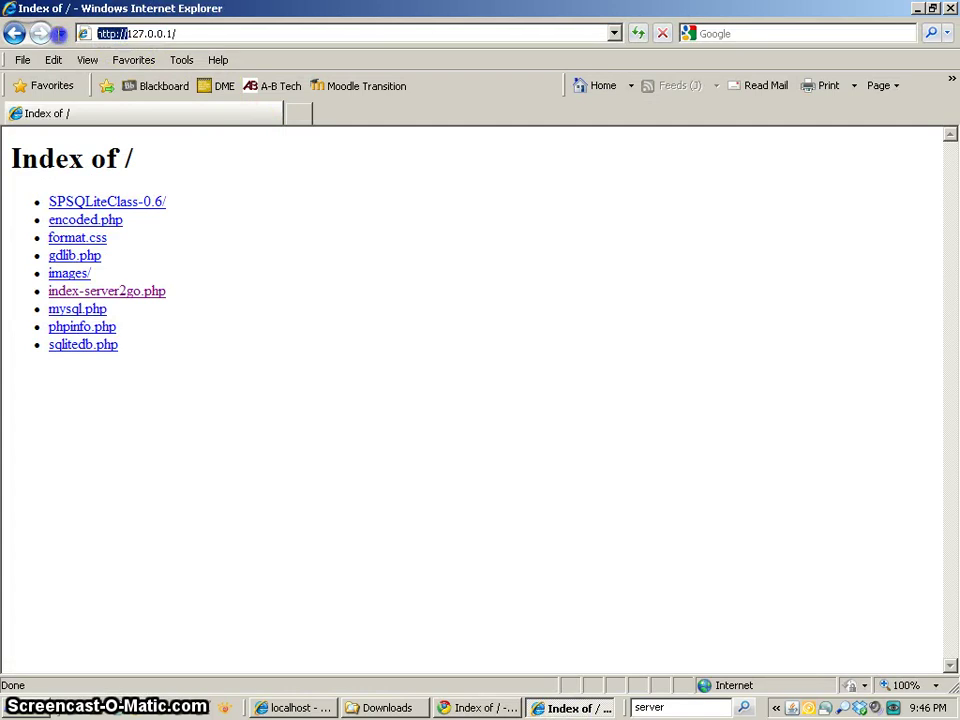
left_click(917, 9)
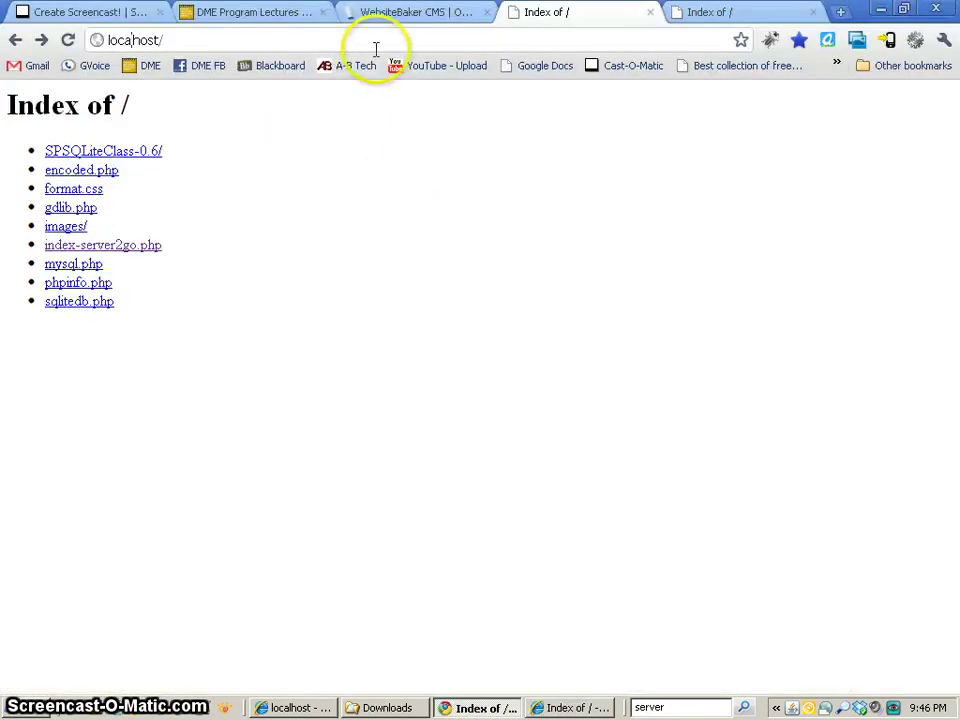
left_click(171, 33)
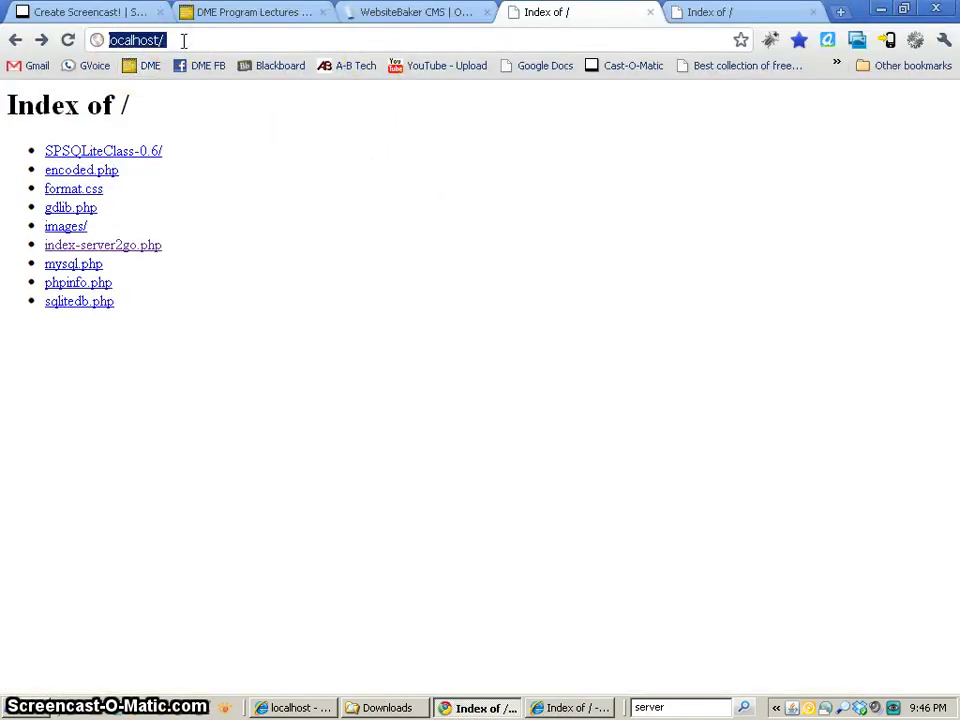
left_click(285, 322)
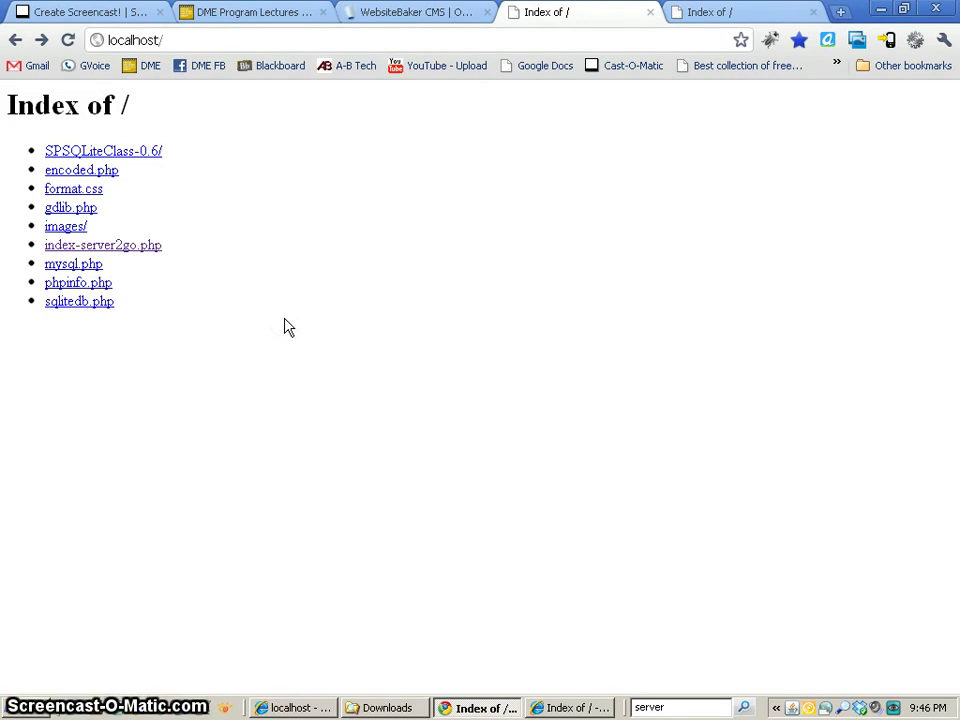
- Open WebsiteBaker's latest-version download page, then select WebsiteBaker_2.8.1.zip in the Downloads folder
left_click(382, 16)
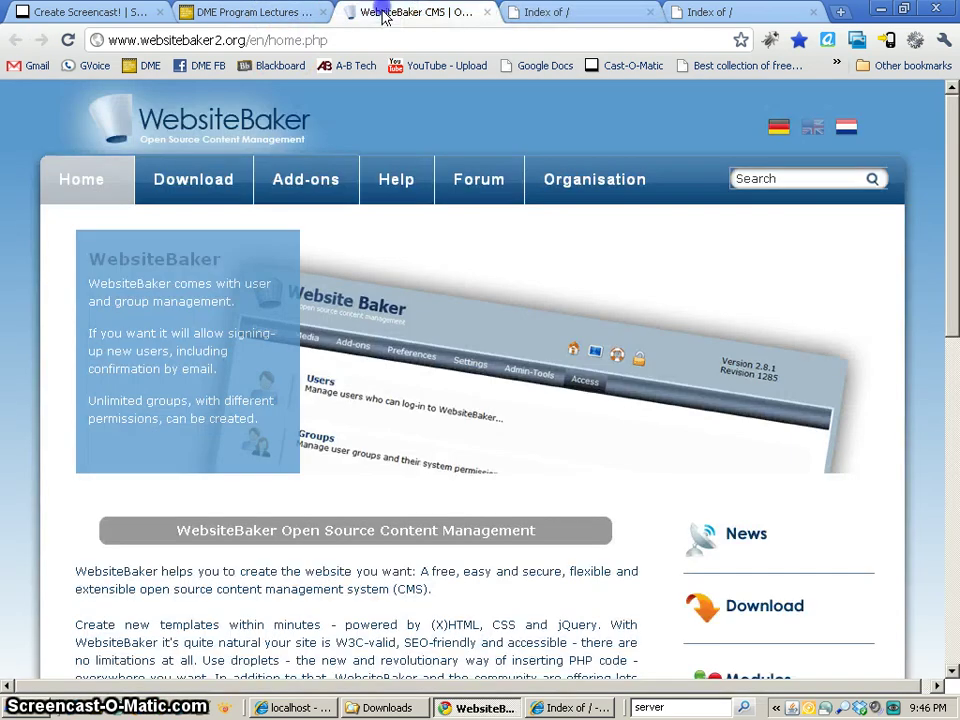
left_click(195, 192)
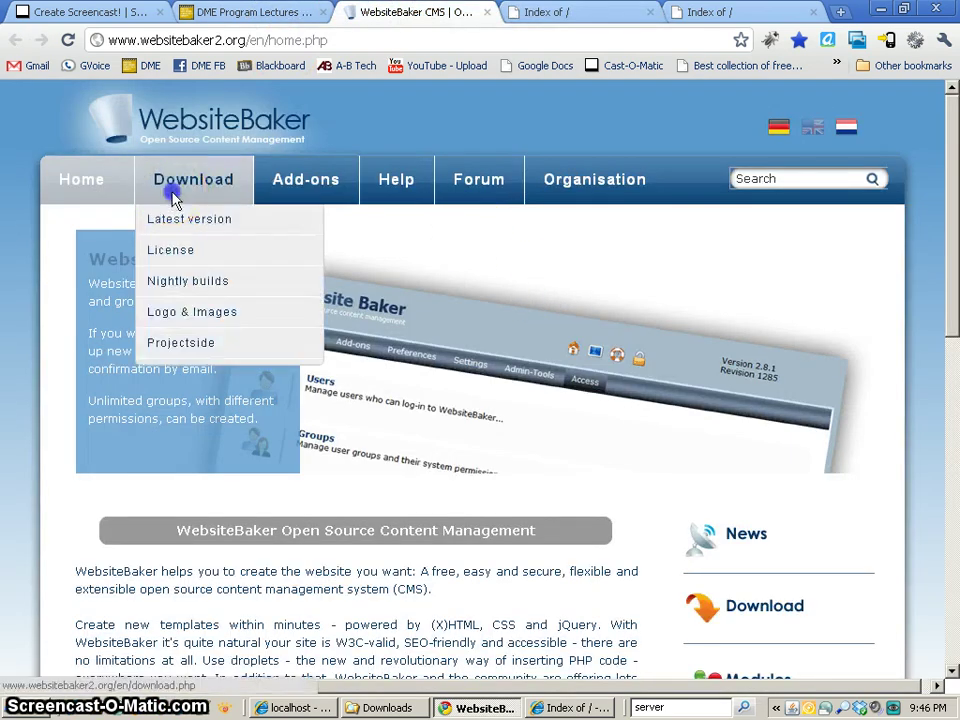
scroll(396, 375, "down", 3)
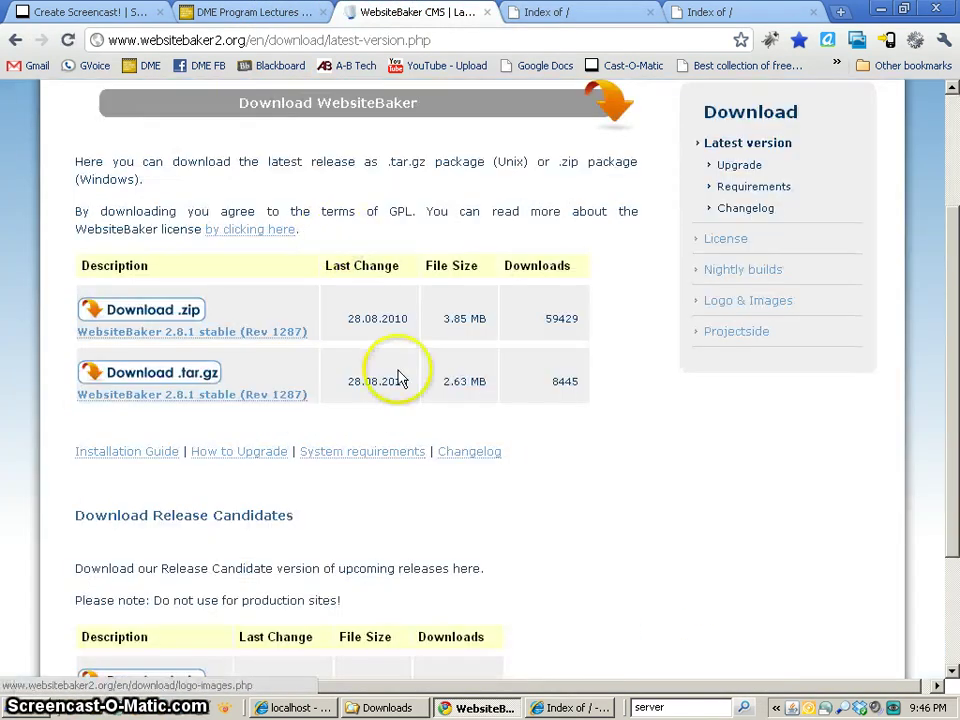
scroll(182, 335, "down", 3)
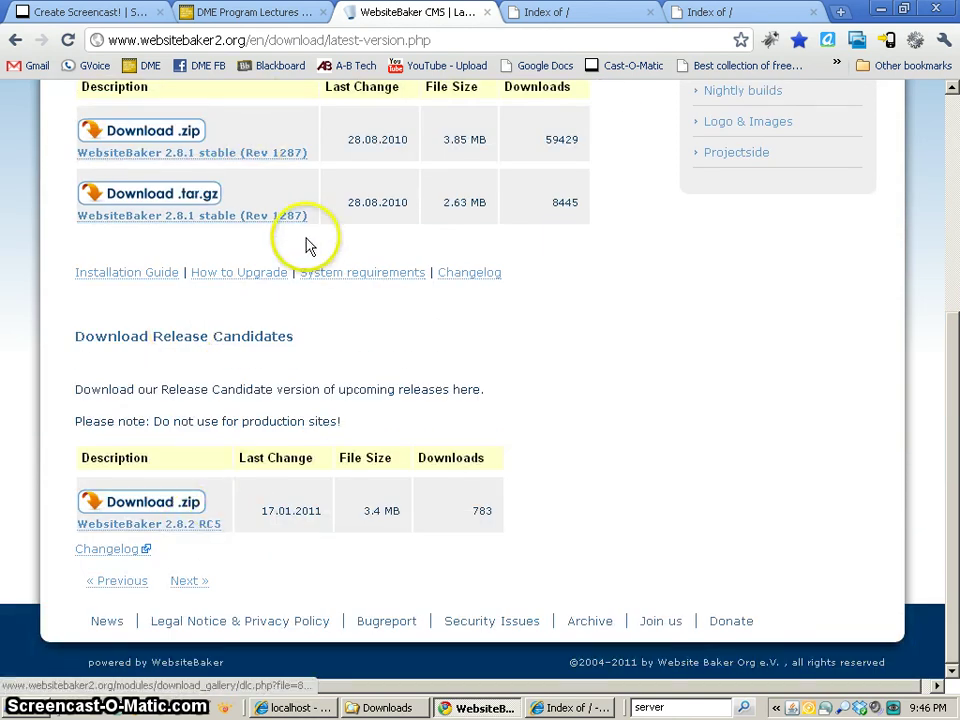
scroll(306, 242, "up", 4)
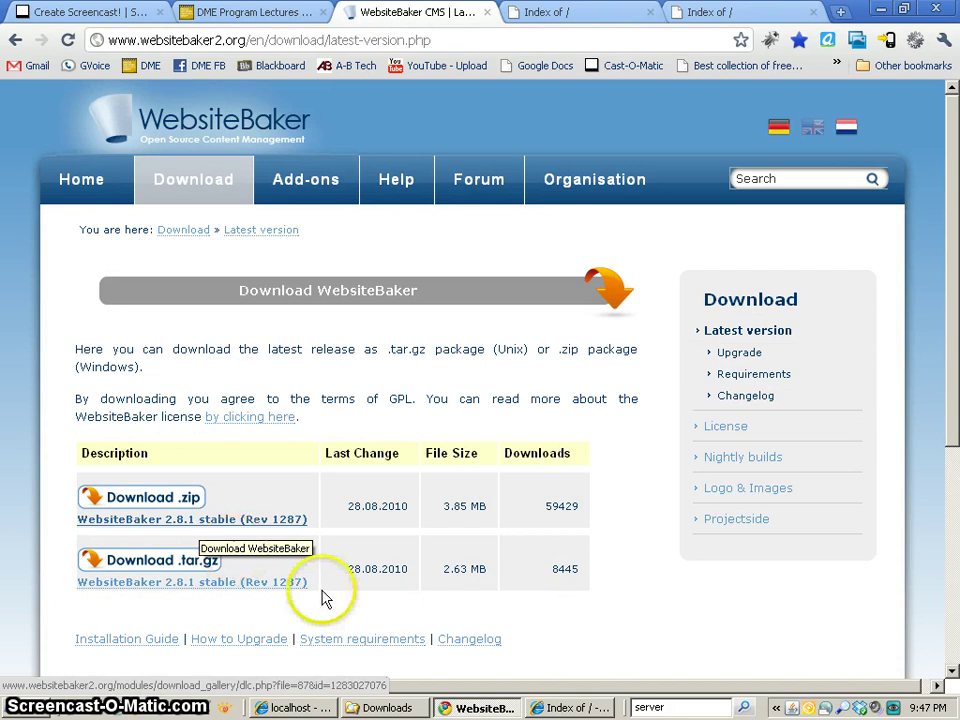
left_click(388, 704)
left_click(238, 155)
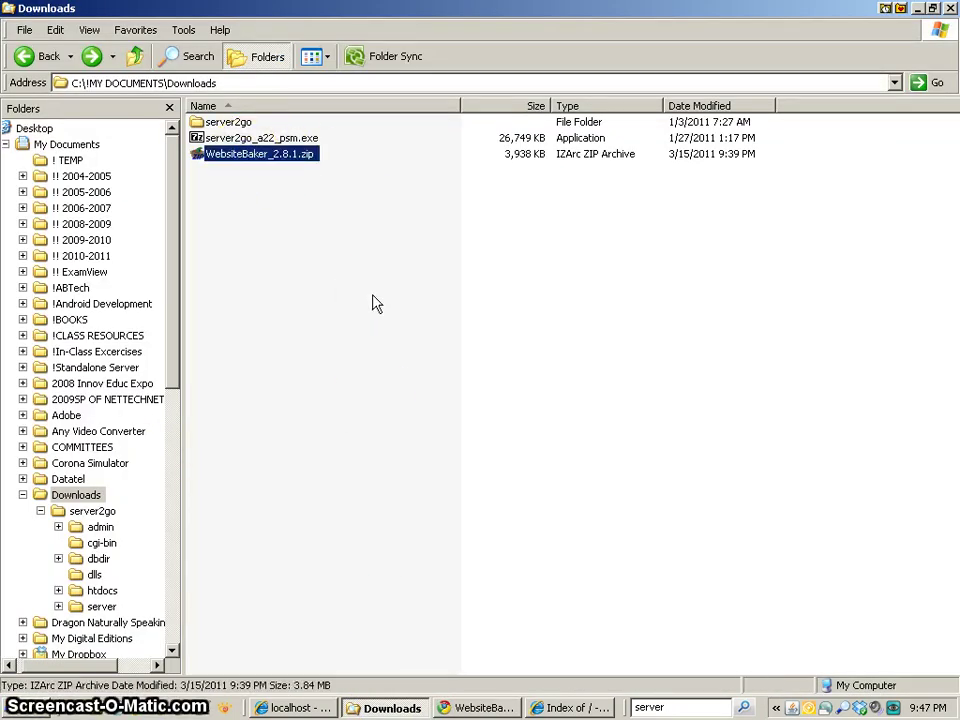
- Extract the zip with IZArc into a WebsiteBaker_2.8.1 folder and inspect its wb folder
right_click(295, 163)
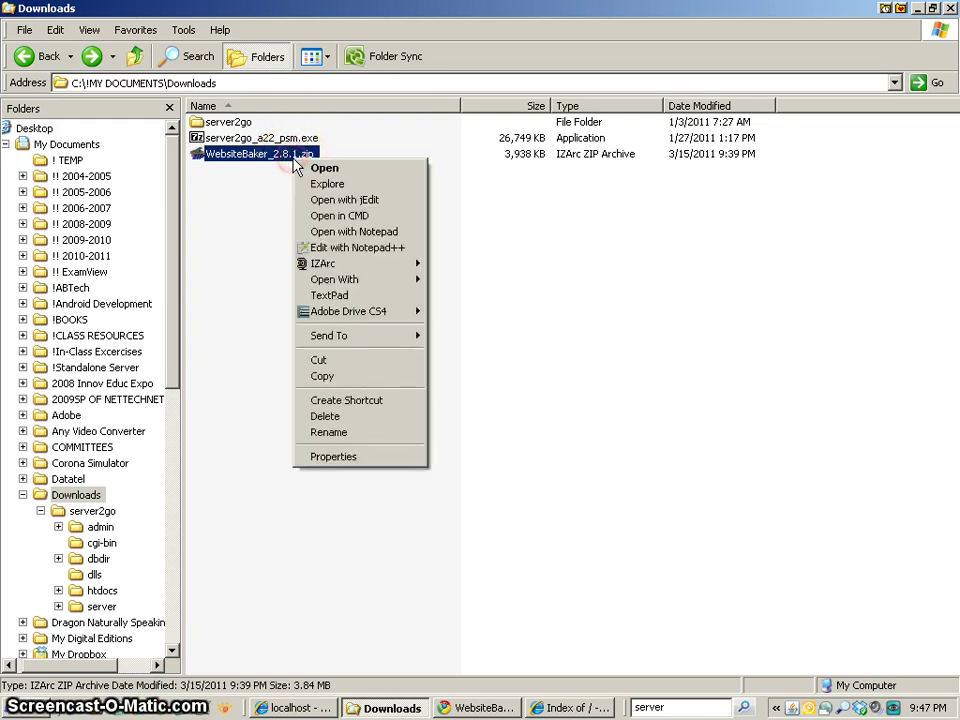
mouse_move(418, 262)
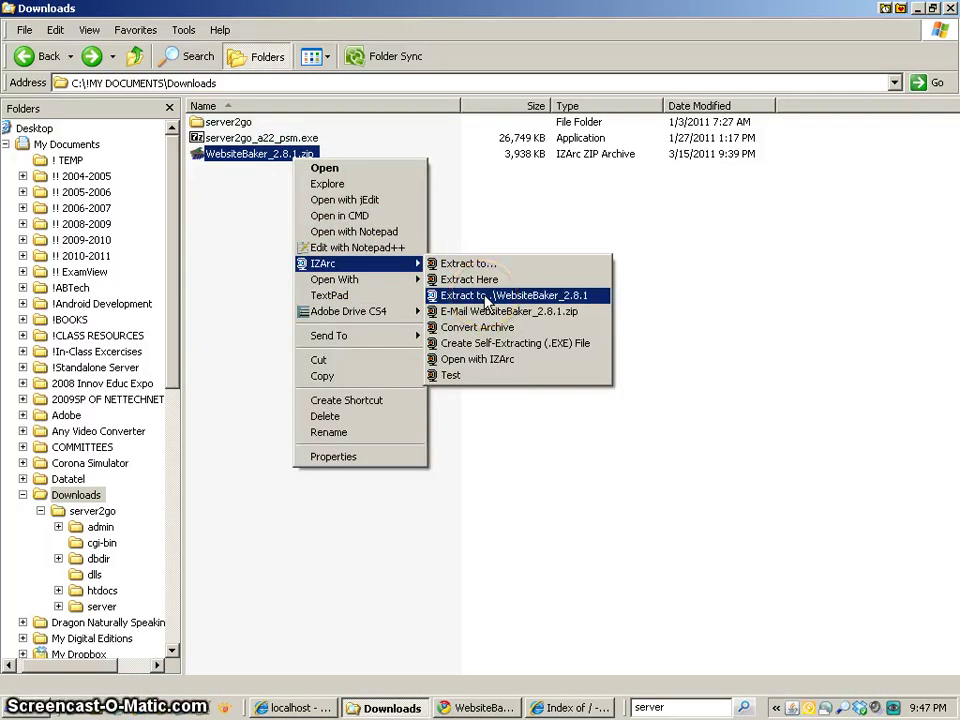
left_click(490, 300)
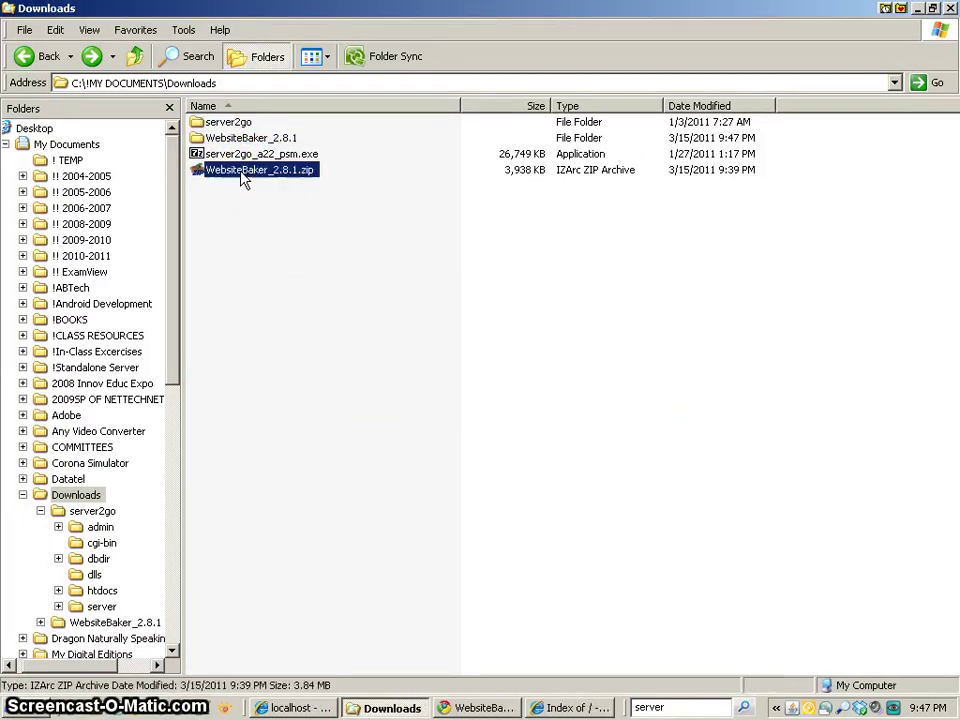
double_click(240, 140)
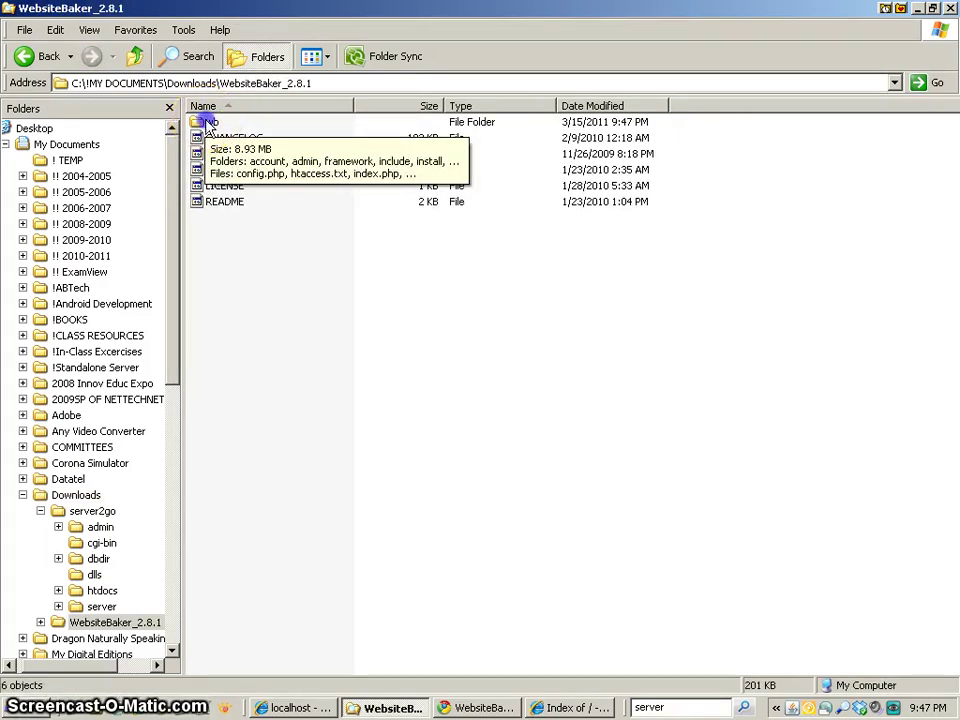
double_click(210, 123)
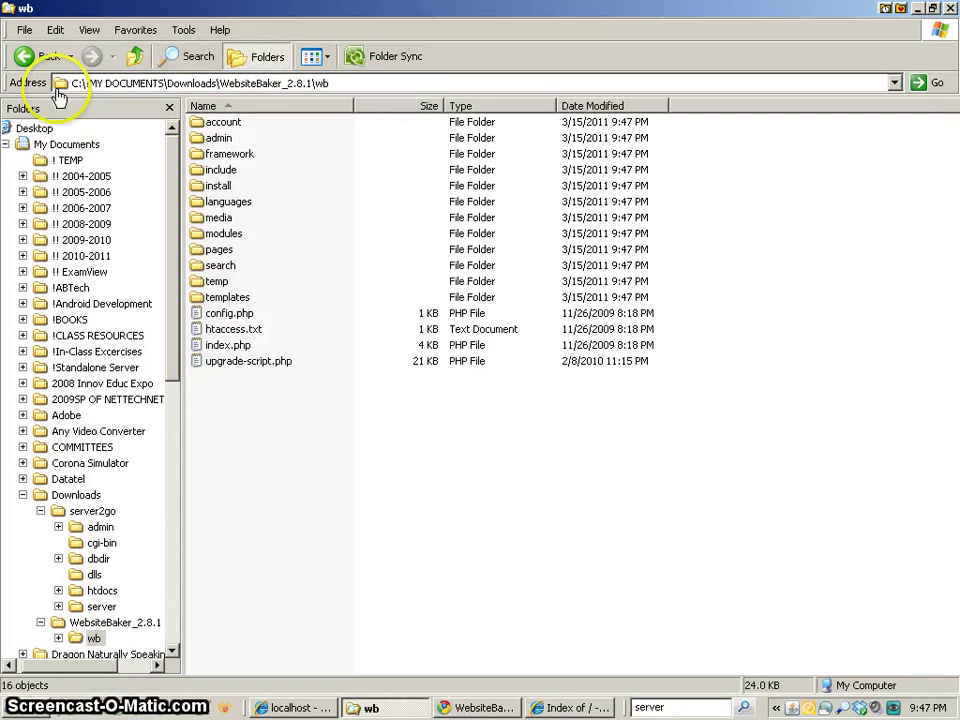
left_click(45, 57)
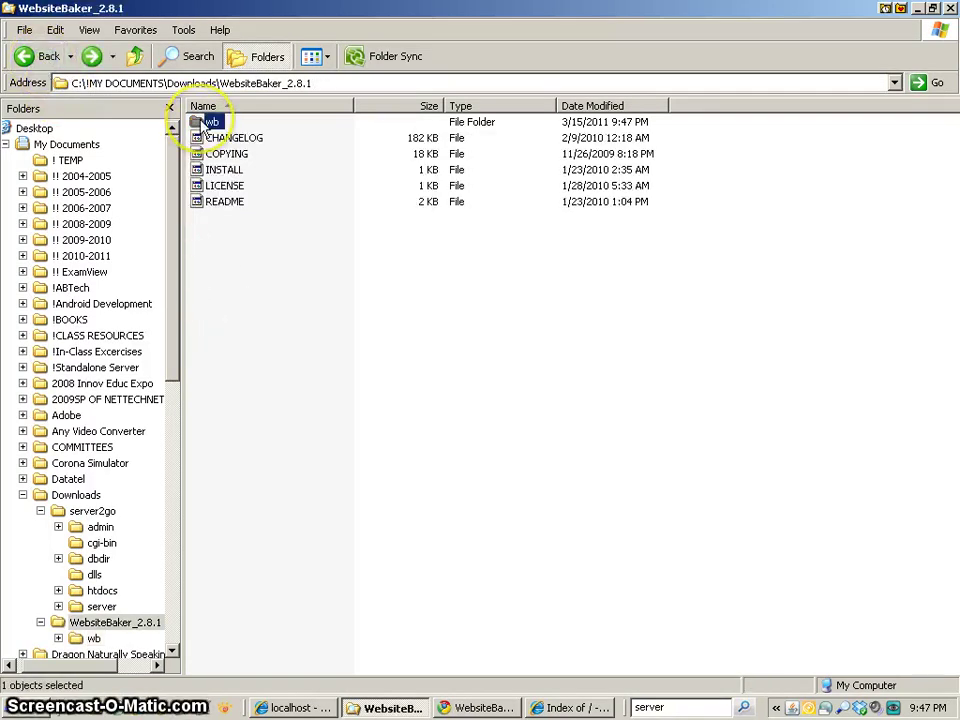
- Rename the wb folder to websitebaker
left_click(208, 124)
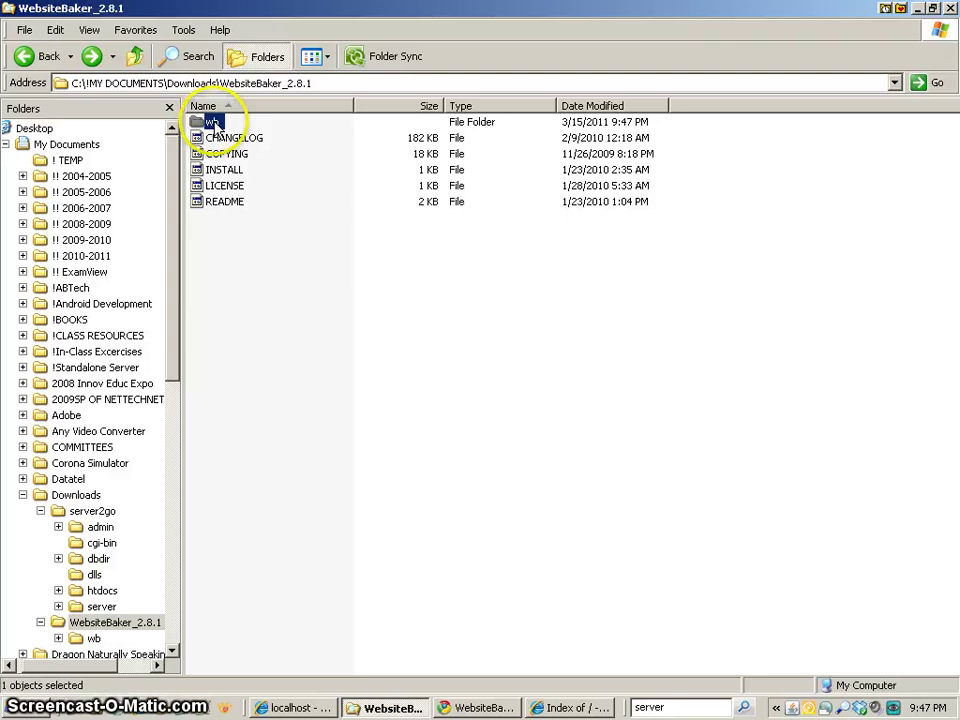
left_click(213, 124)
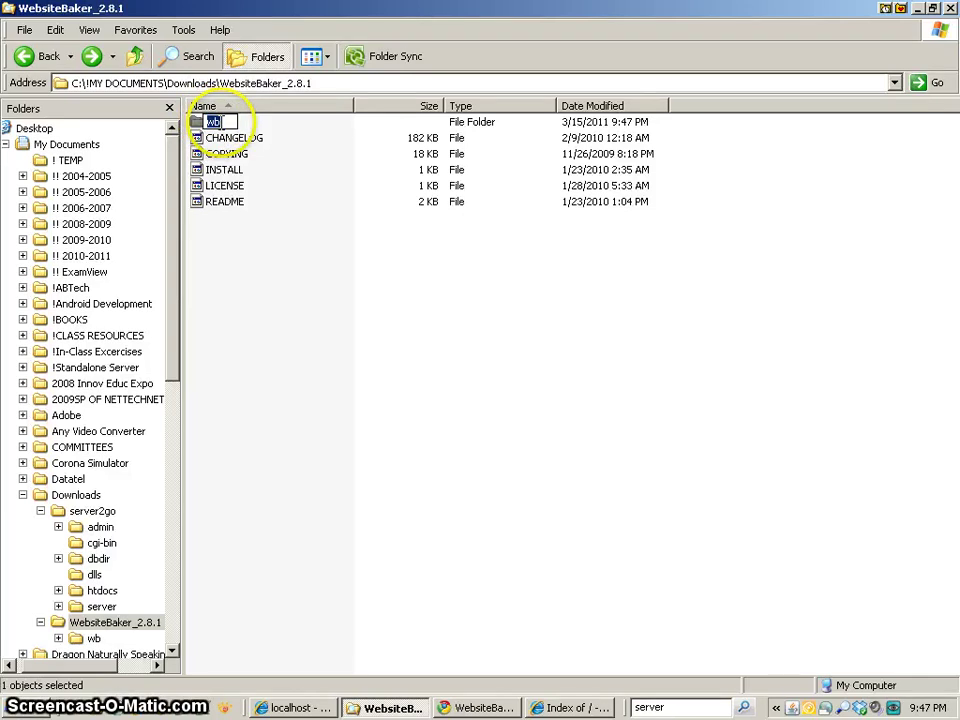
left_click(215, 122)
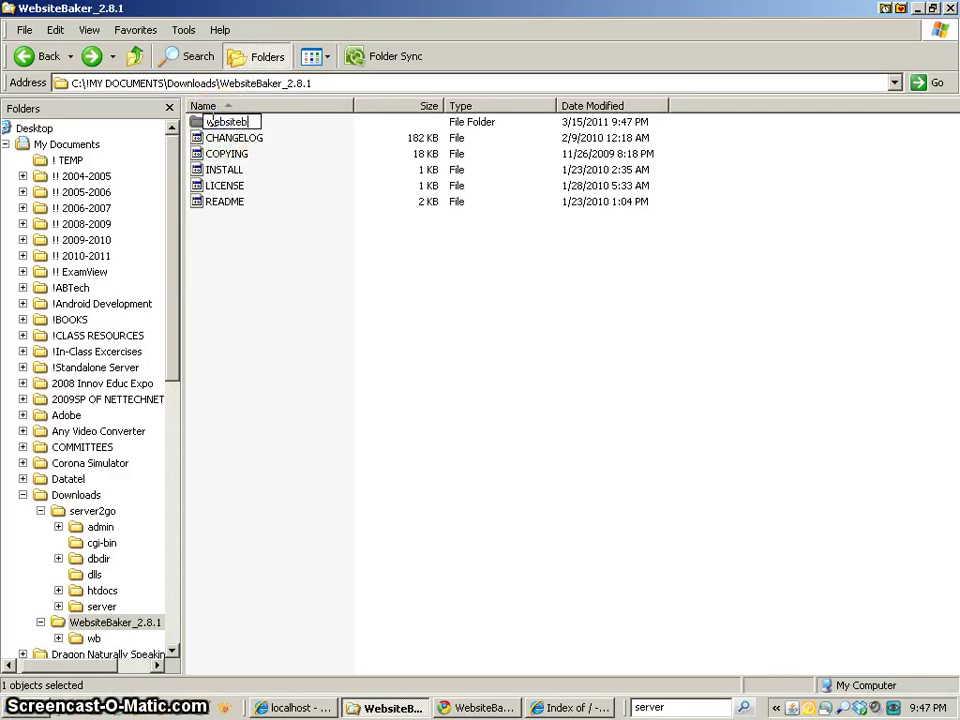
key("Return")
- Move the websitebaker folder into server2go's htdocs, leaving only text files like INSTALL
left_click(226, 121)
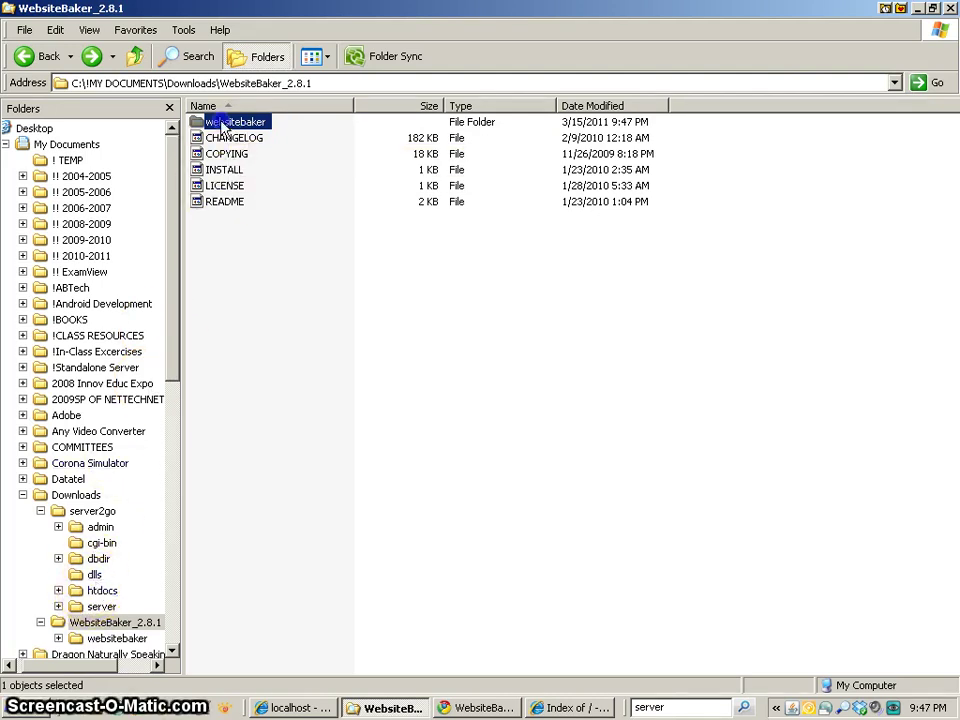
left_click_drag(210, 122, 100, 597)
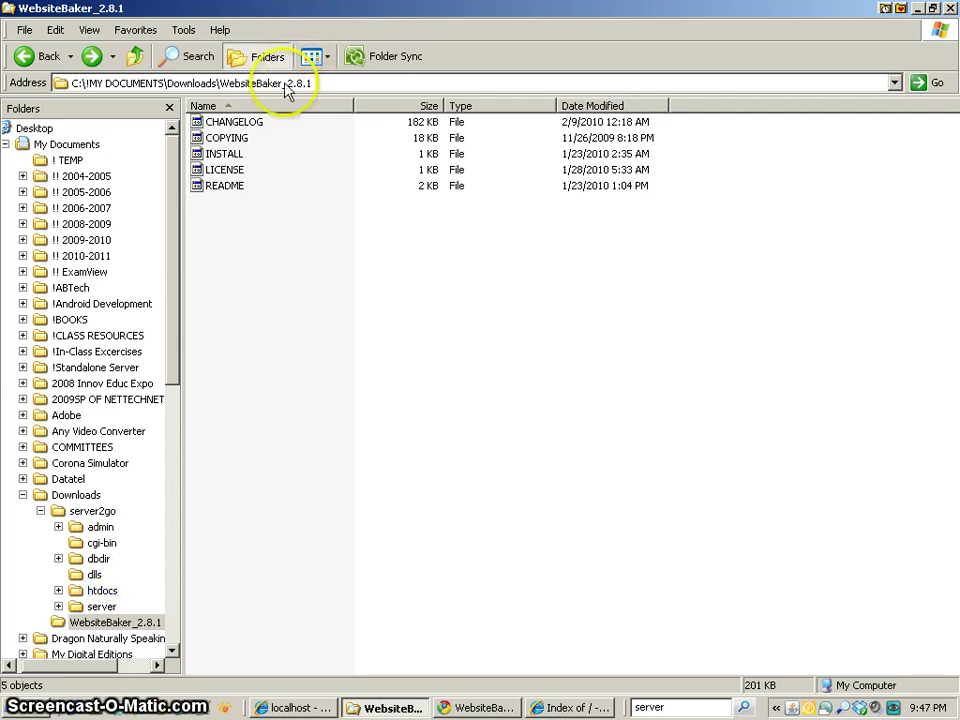
left_click(225, 122)
left_click(220, 139)
left_click(220, 154)
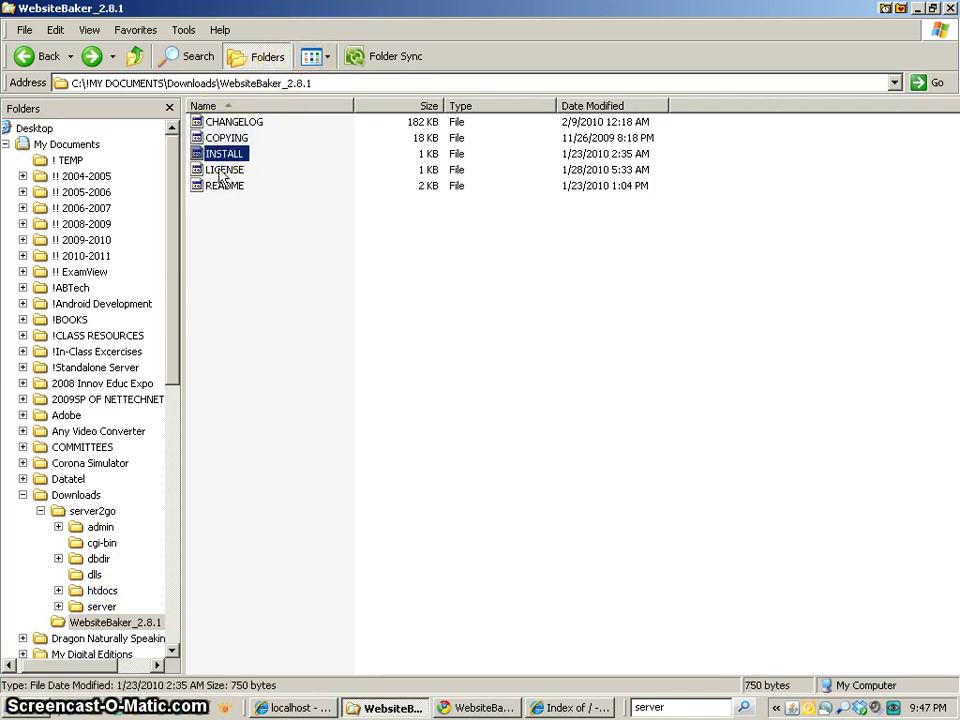
left_click(220, 170)
right_click(221, 156)
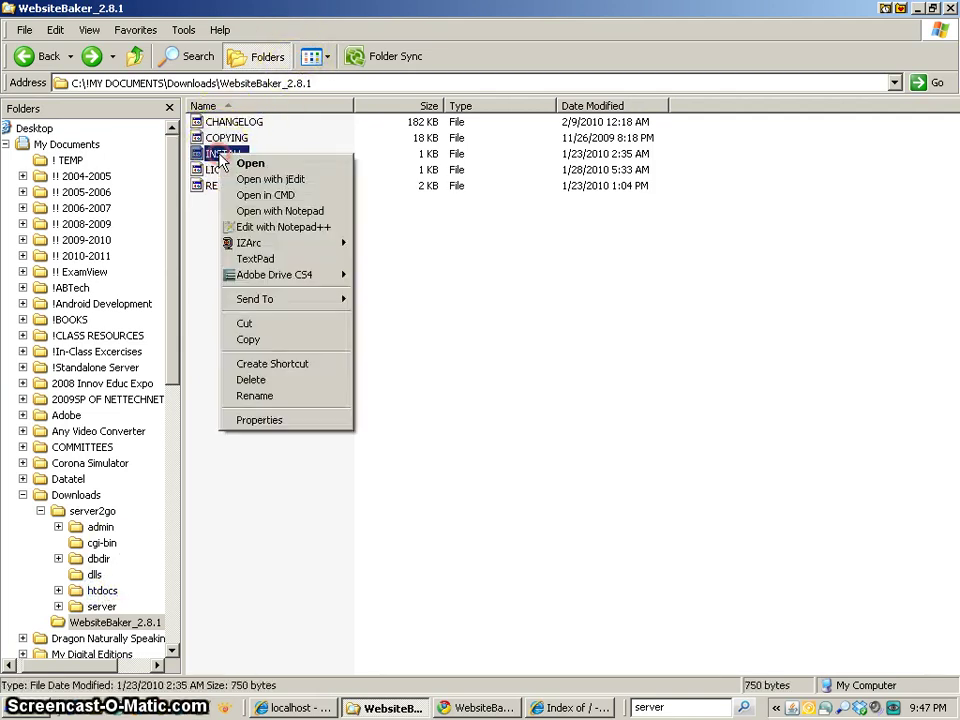
left_click(270, 227)
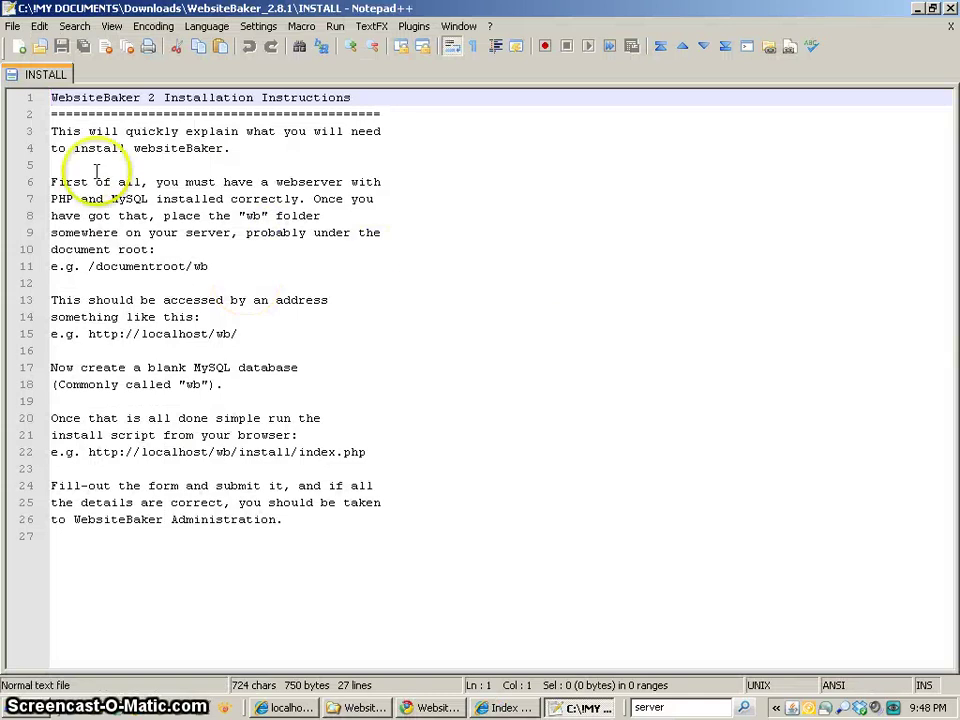
left_click_drag(96, 114, 161, 486)
left_click(289, 521)
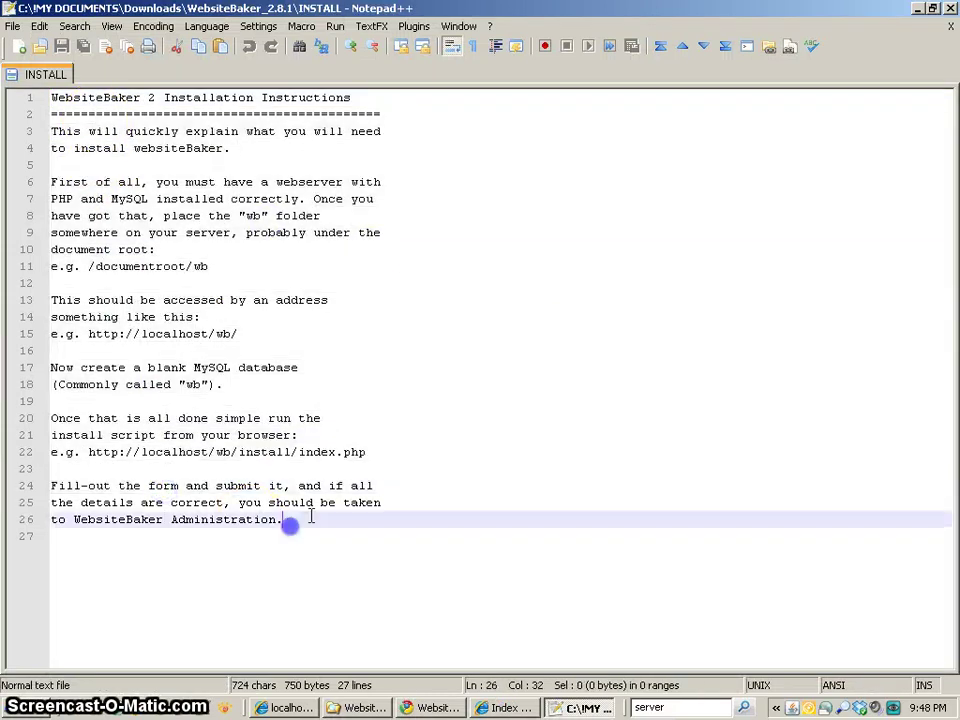
left_click(950, 9)
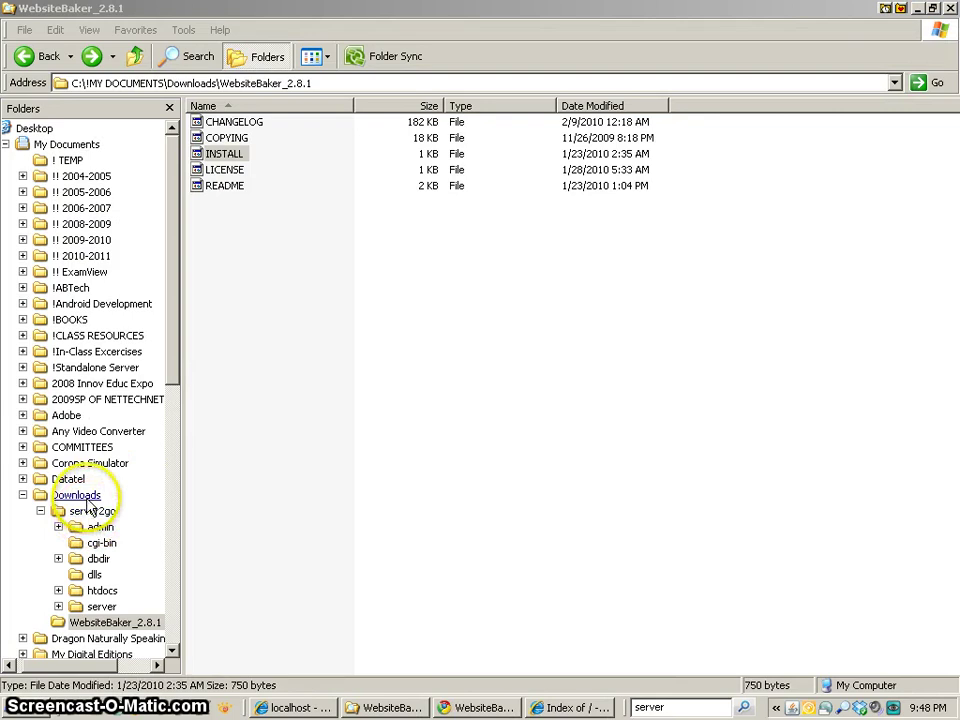
- Open phpMyAdmin from the Server2Go welcome page at index-server2go.php
left_click(488, 707)
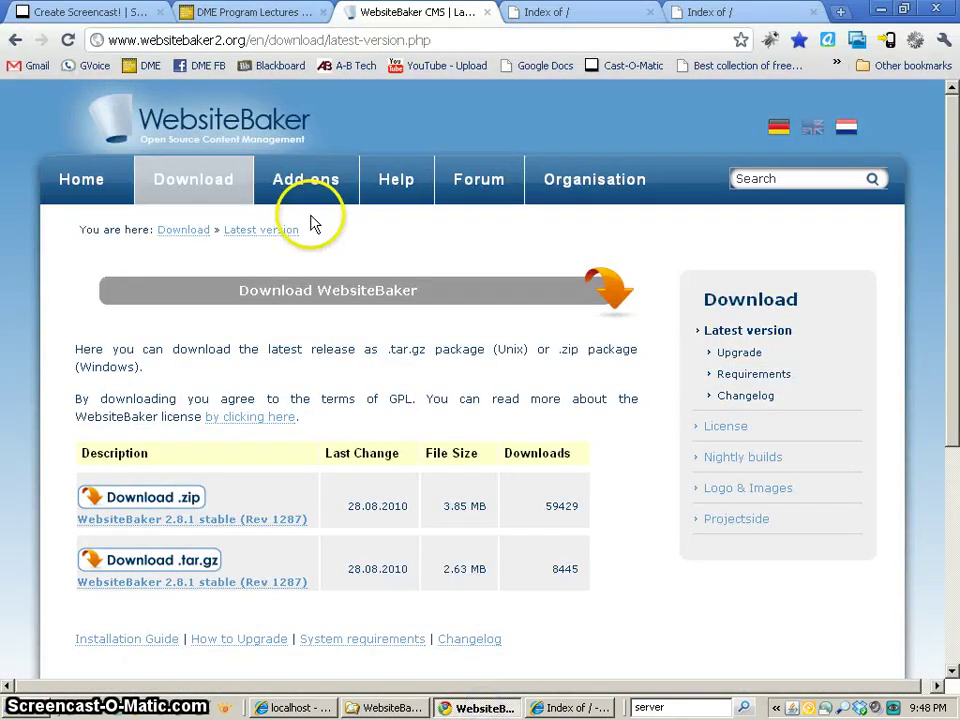
left_click(515, 14)
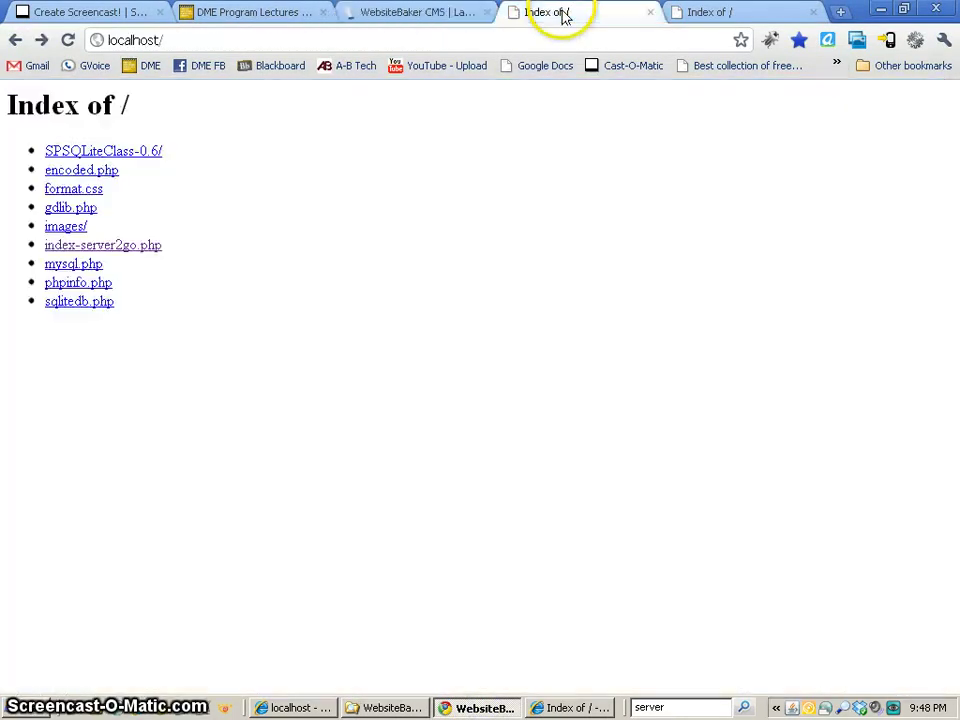
left_click(129, 258)
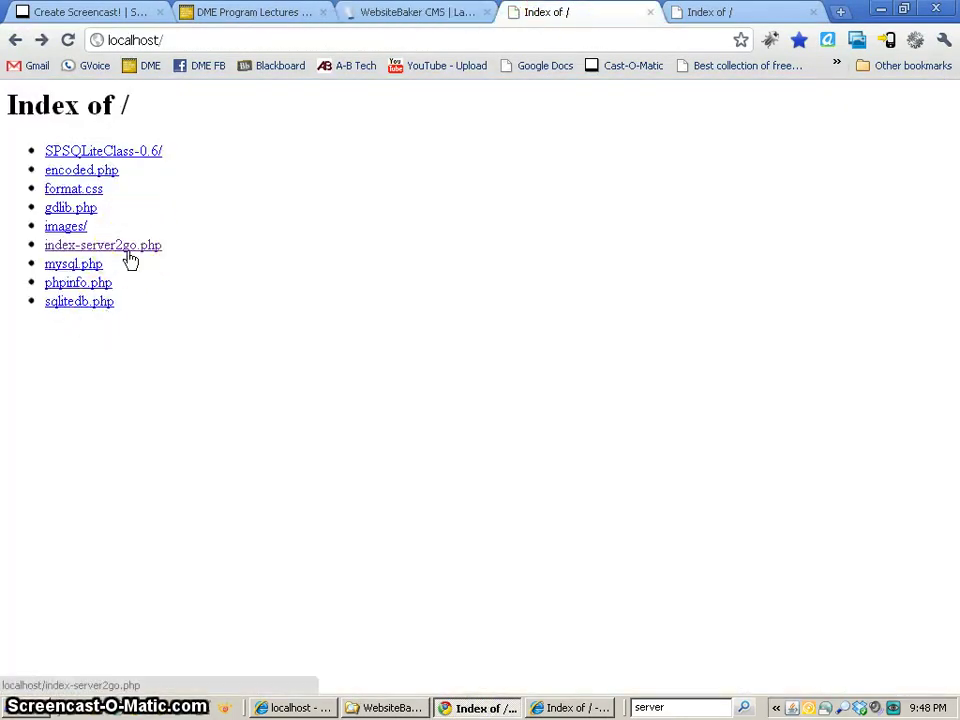
left_click(102, 247)
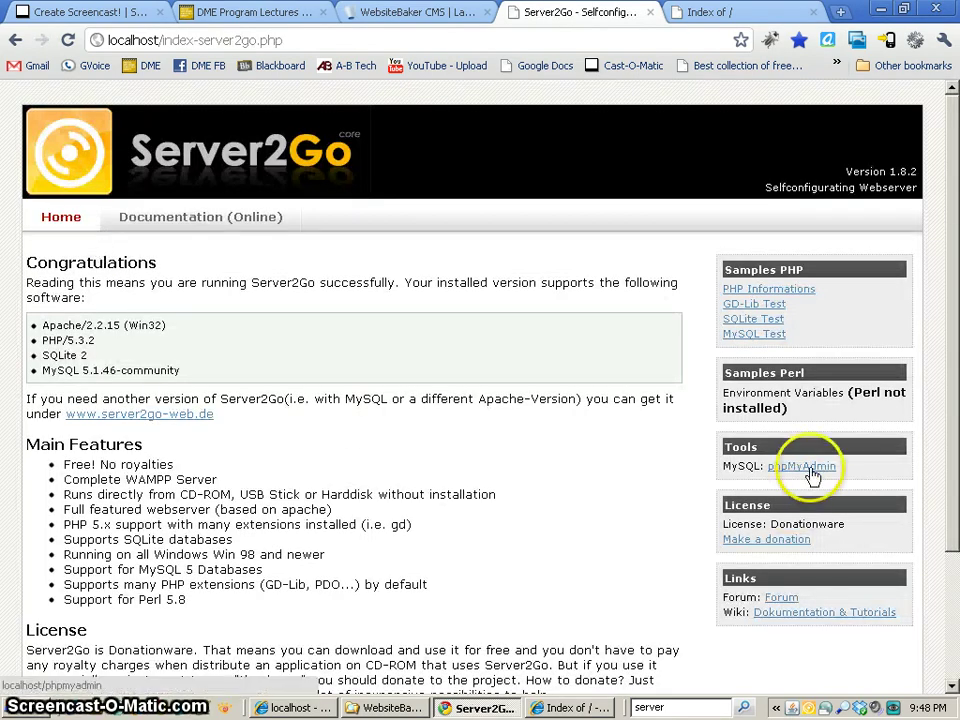
left_click(810, 466)
- Log in as root, create a database named wb, and return to the server home
left_click(467, 334)
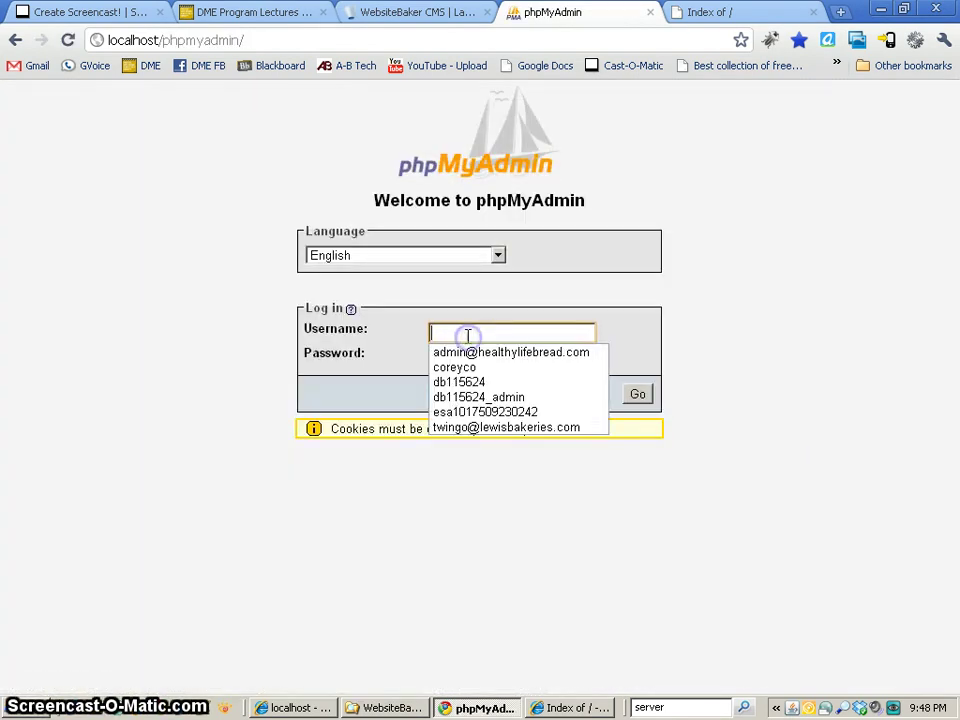
type("root")
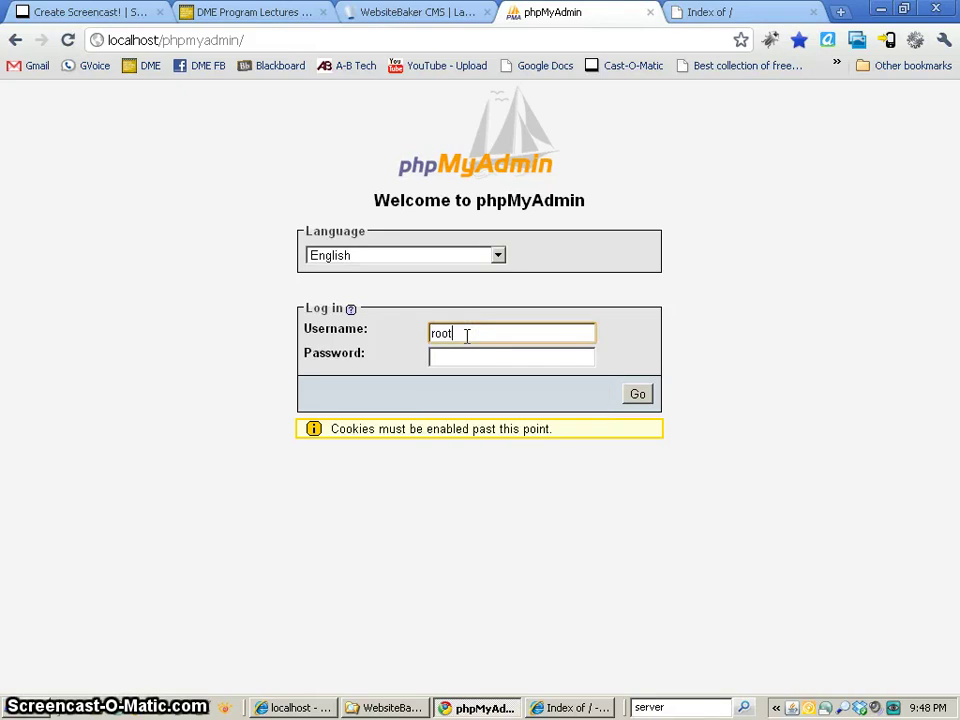
key("Return")
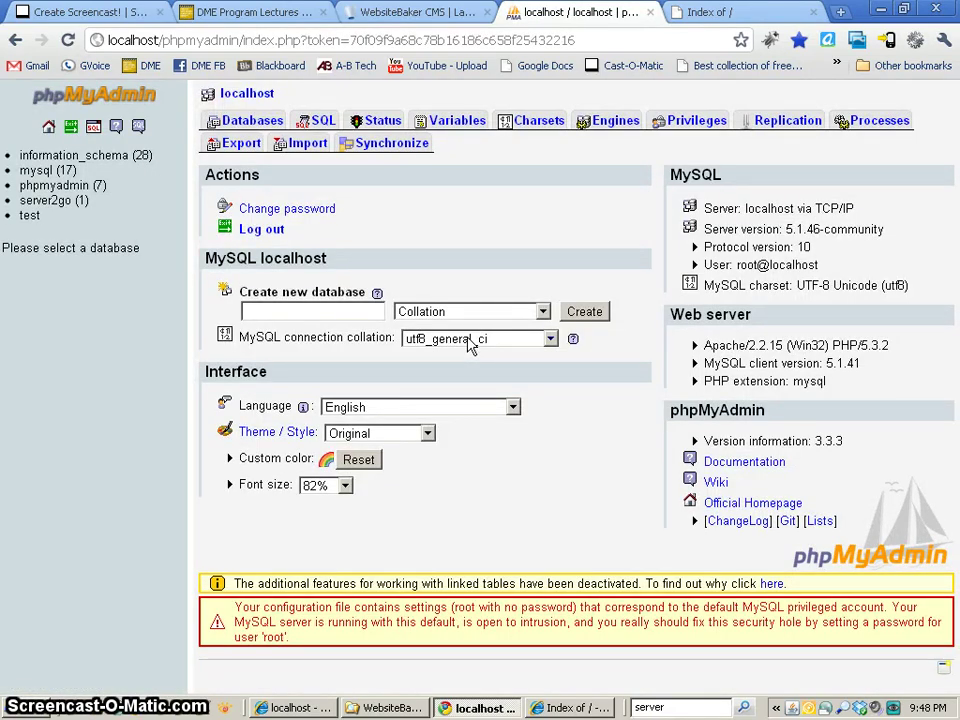
left_click(302, 312)
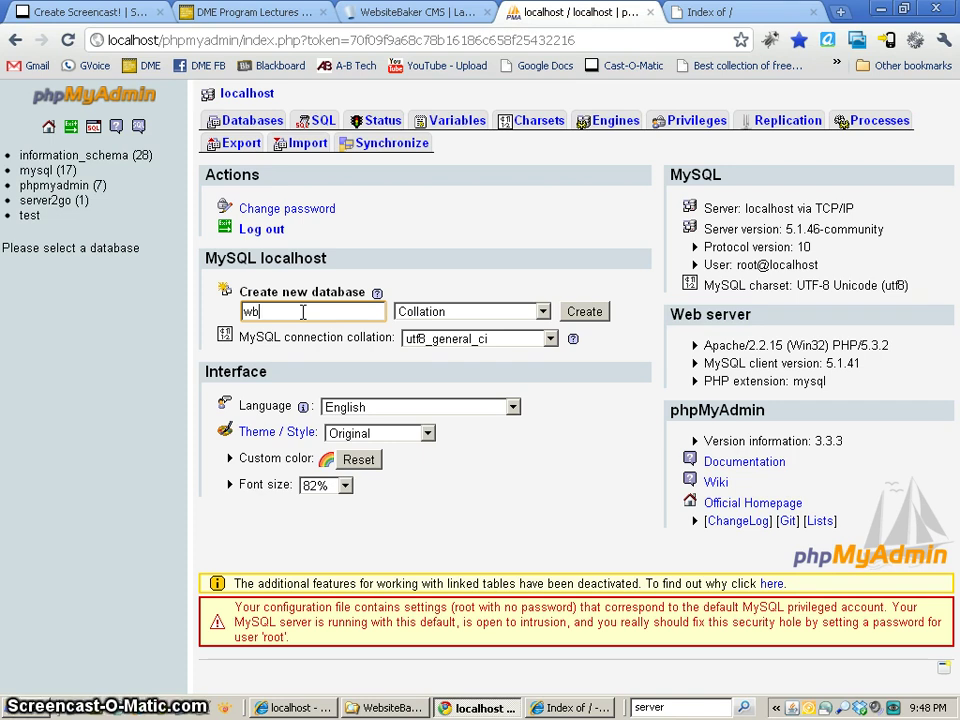
left_click(584, 312)
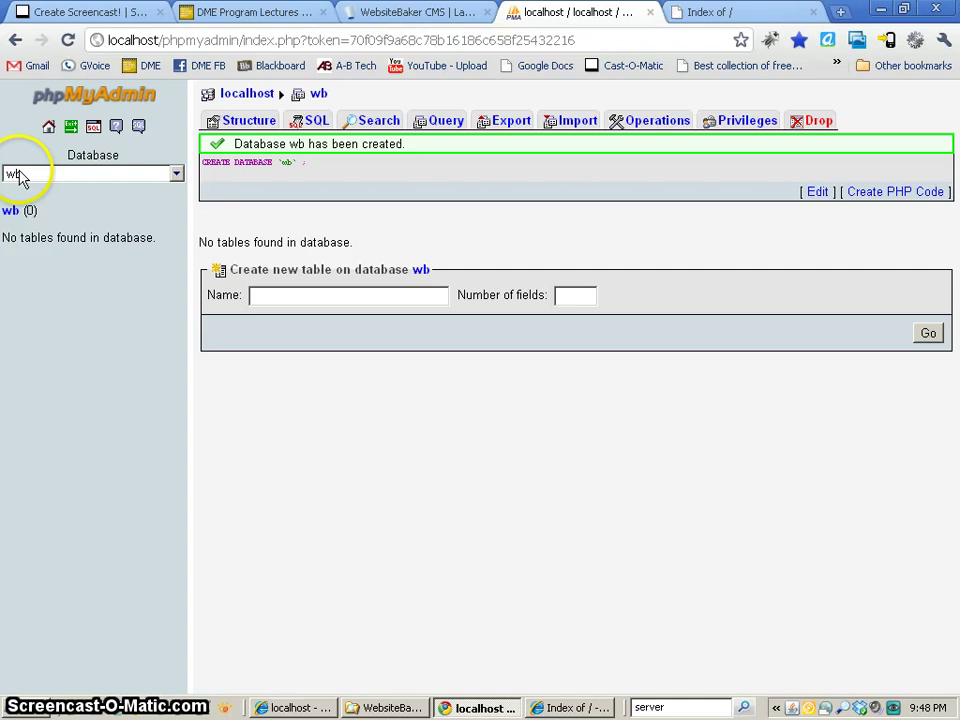
left_click(48, 127)
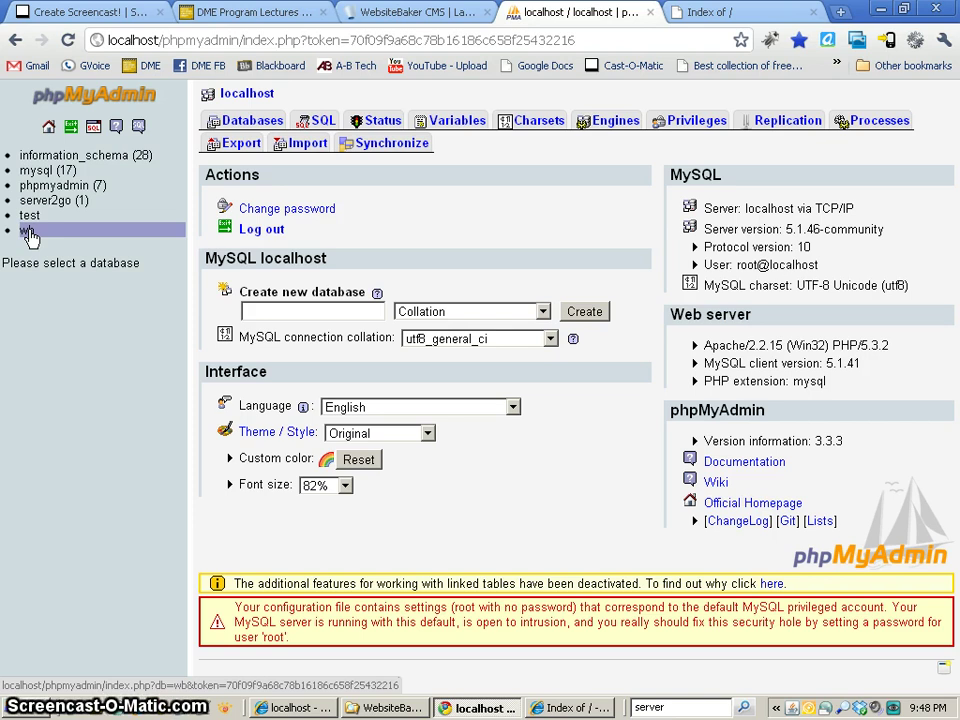
- Refresh the 127.0.0.1 listing and open websitebaker/ to launch the installation wizard
left_click(718, 20)
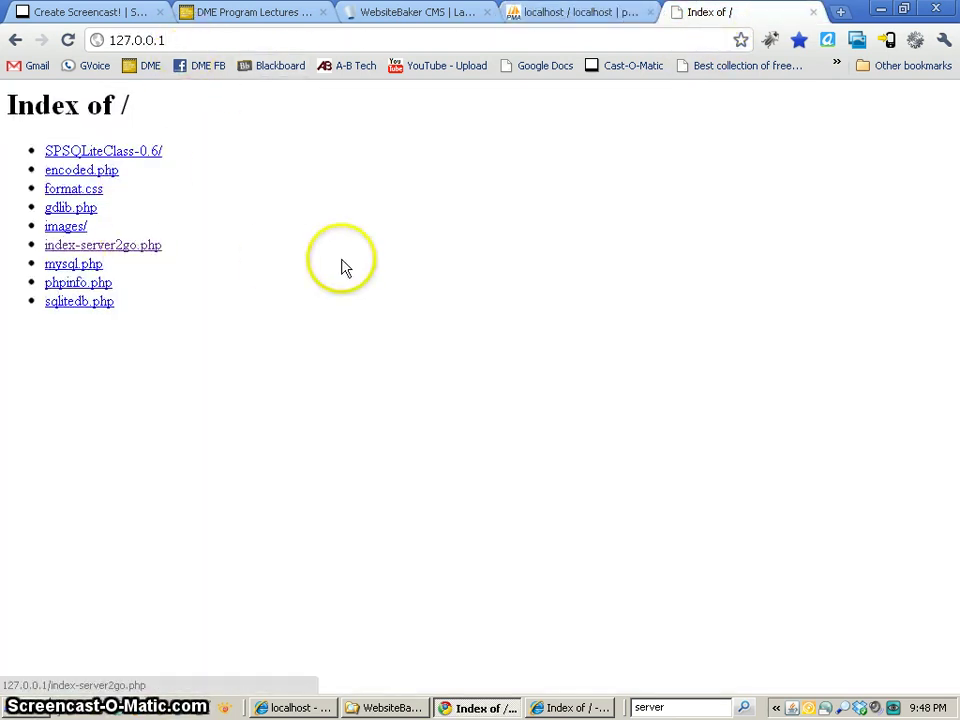
left_click(585, 12)
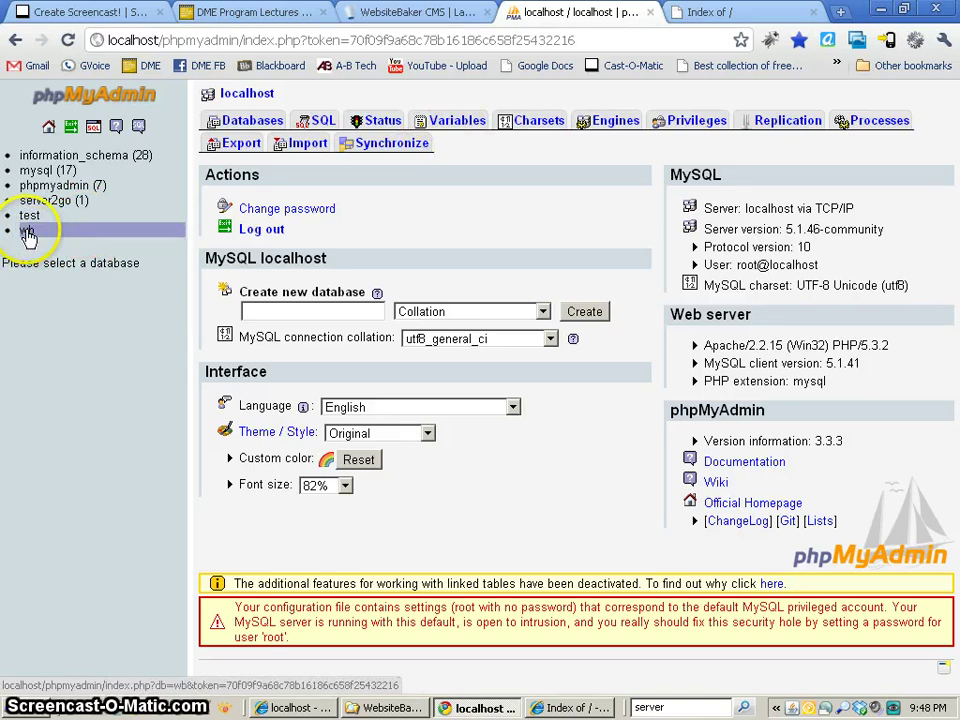
left_click(720, 14)
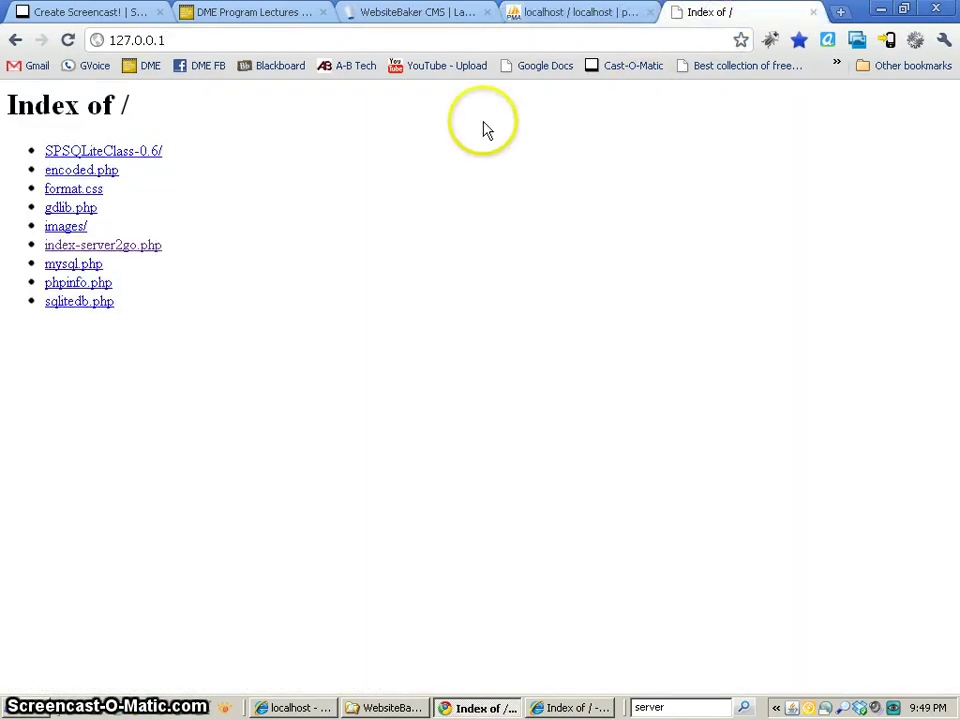
left_click(68, 40)
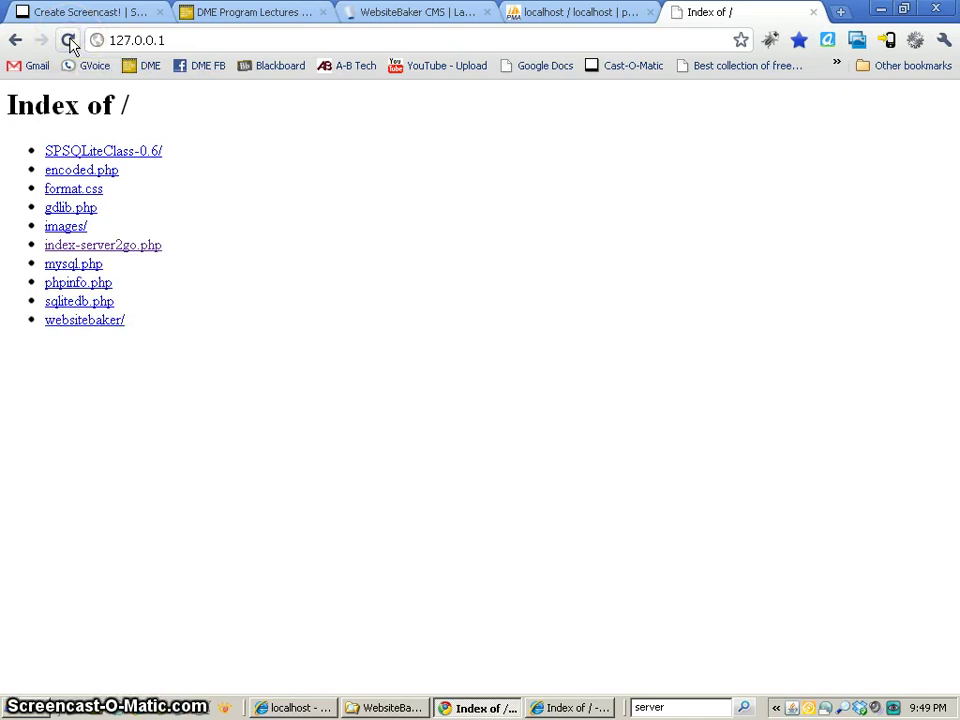
left_click(86, 321)
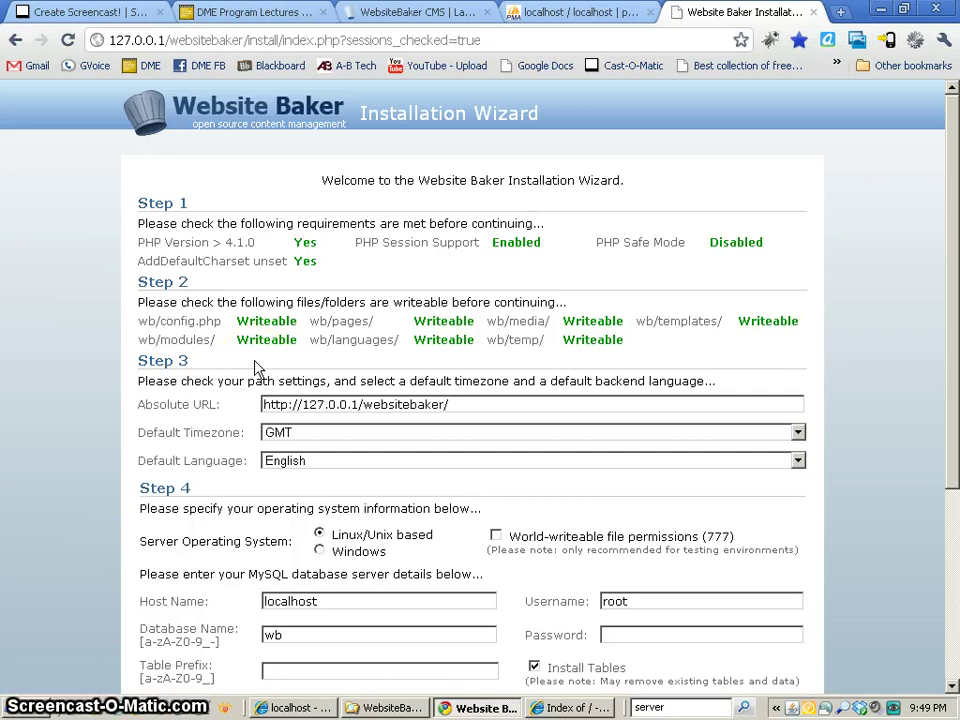
left_click(343, 405)
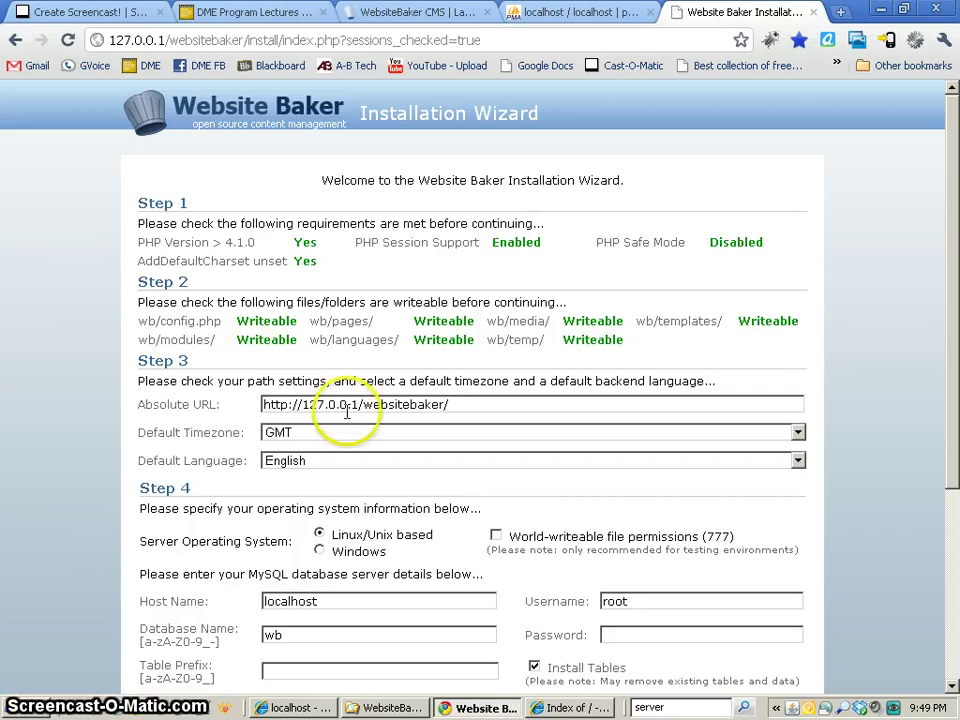
scroll(347, 411, "down", 3)
scroll(349, 413, "up", 1)
left_click(405, 214)
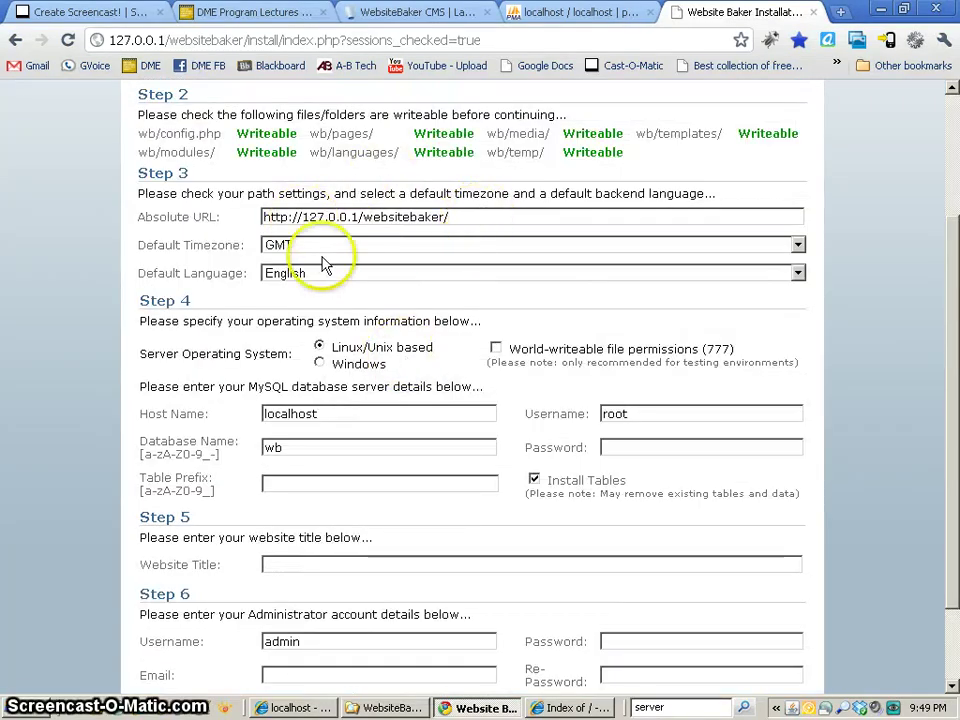
left_click_drag(358, 217, 262, 216)
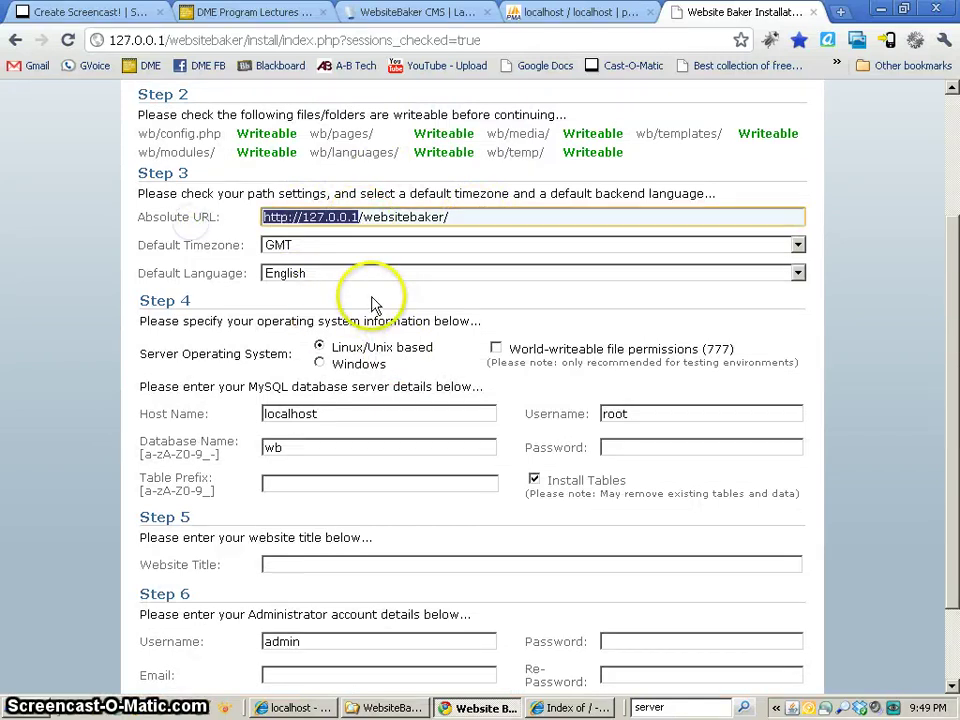
left_click(272, 302)
scroll(456, 454, "down", 2)
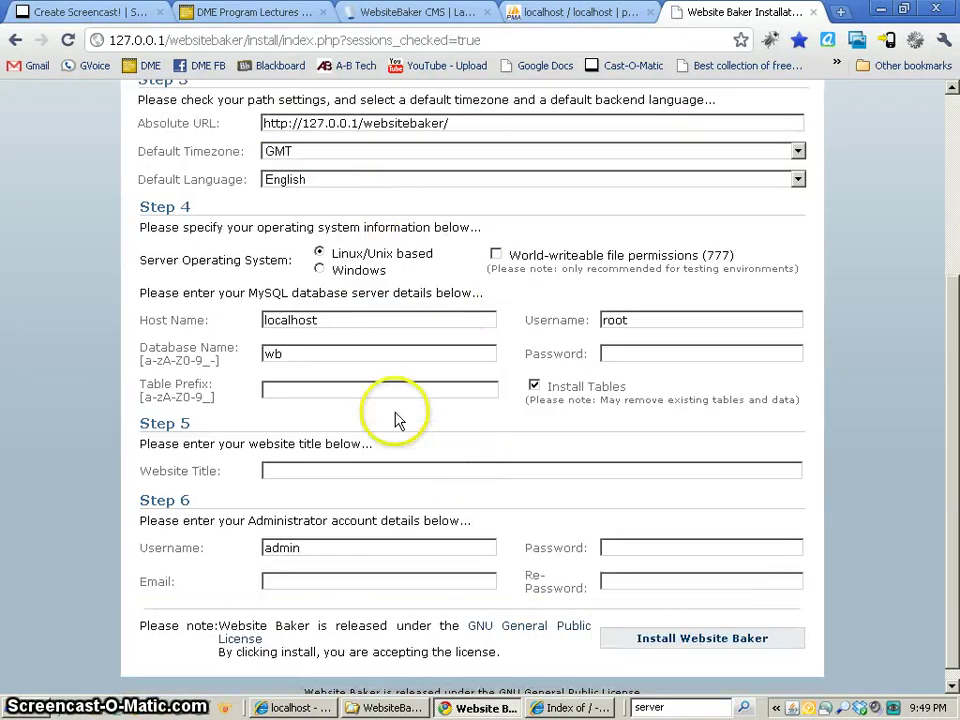
- Select Windows as the server operating system and keep the database host as localhost
left_click(319, 269)
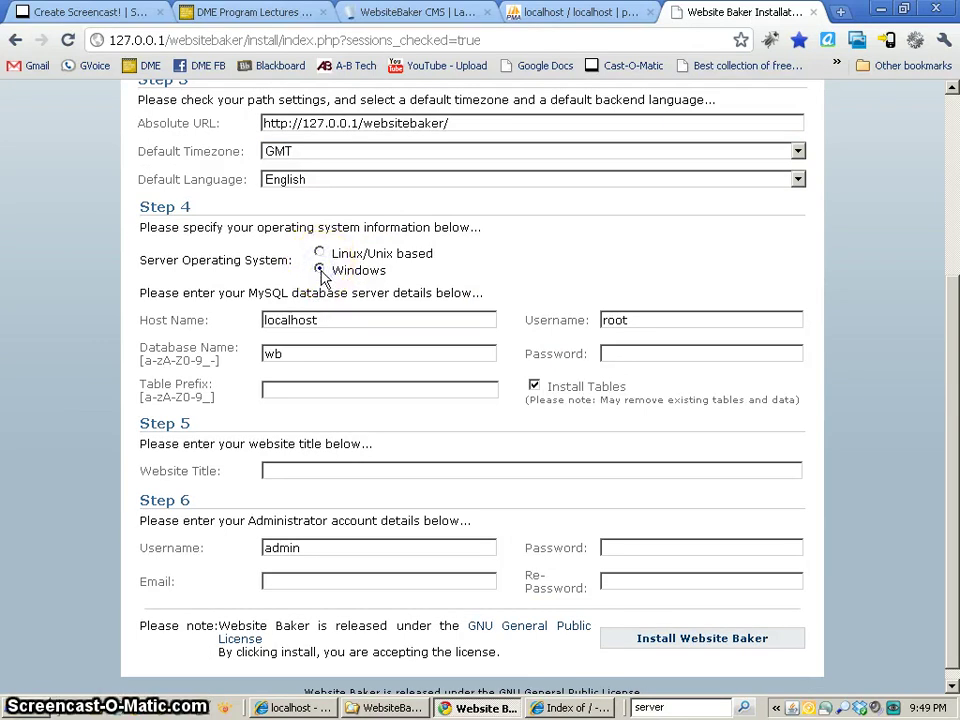
left_click(317, 318)
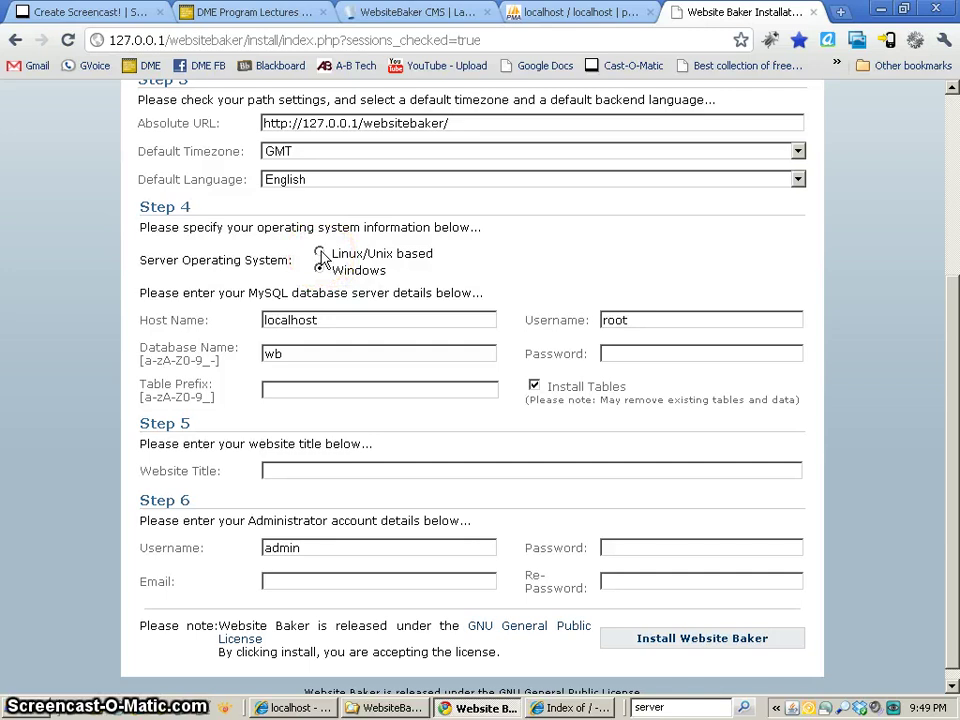
left_click(259, 320)
double_click(275, 321)
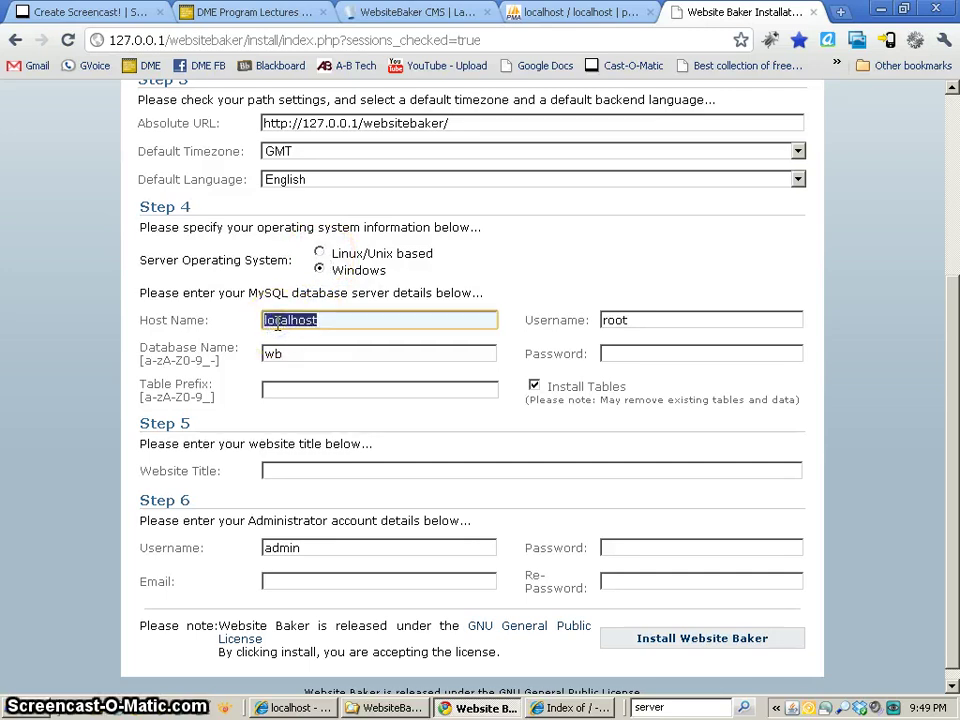
left_click(343, 322)
left_click(383, 322)
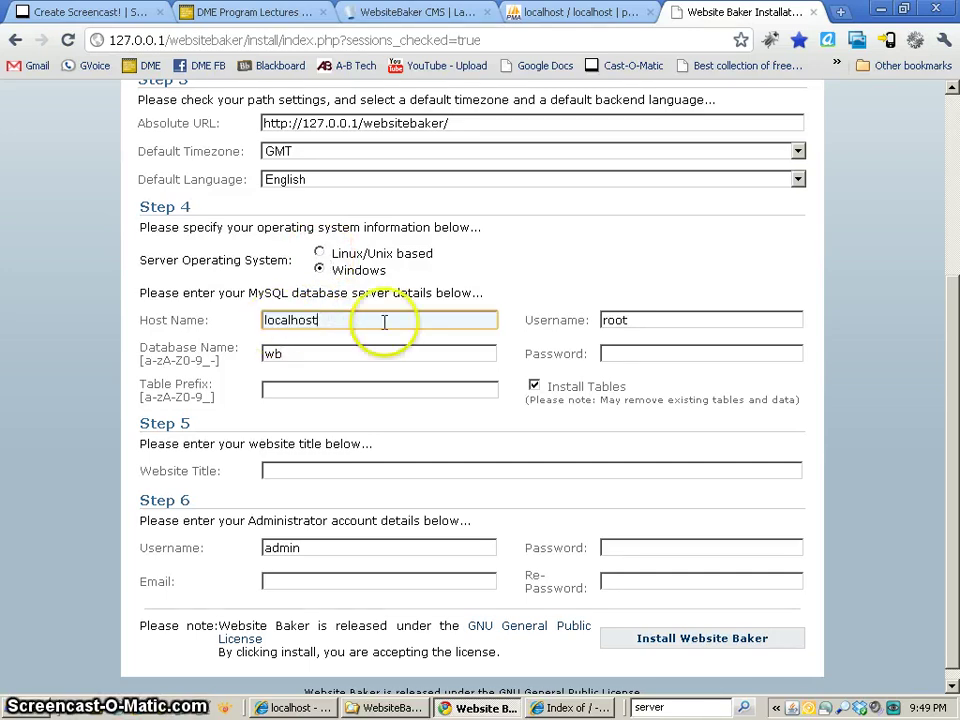
- Check the database username and confirm the database name reads wb
left_click(643, 320)
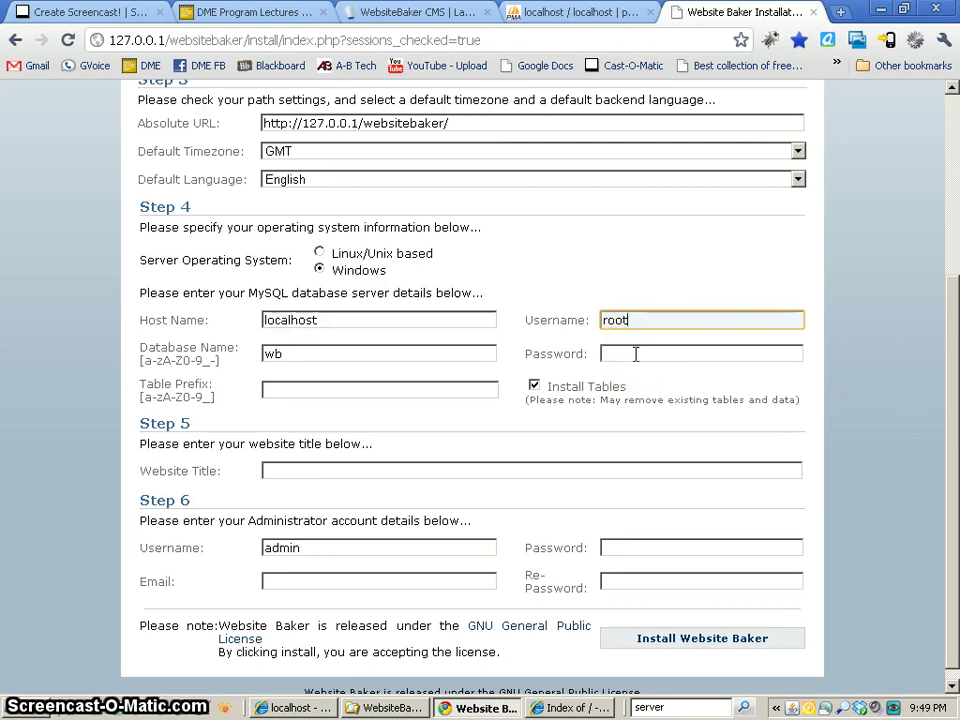
left_click(298, 353)
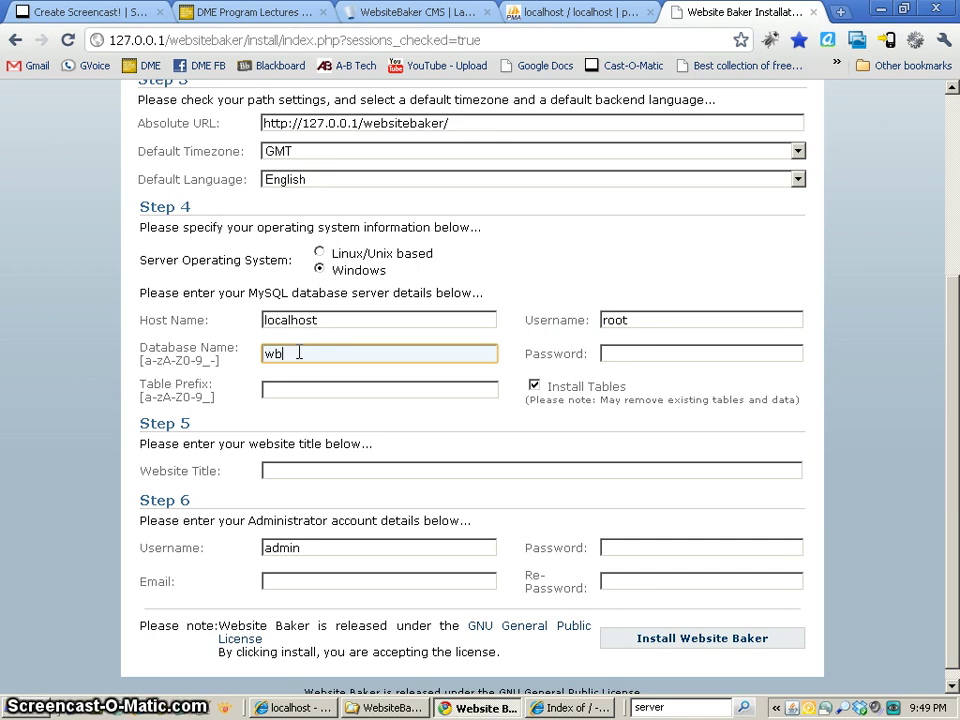
left_click(286, 353)
left_click(285, 356)
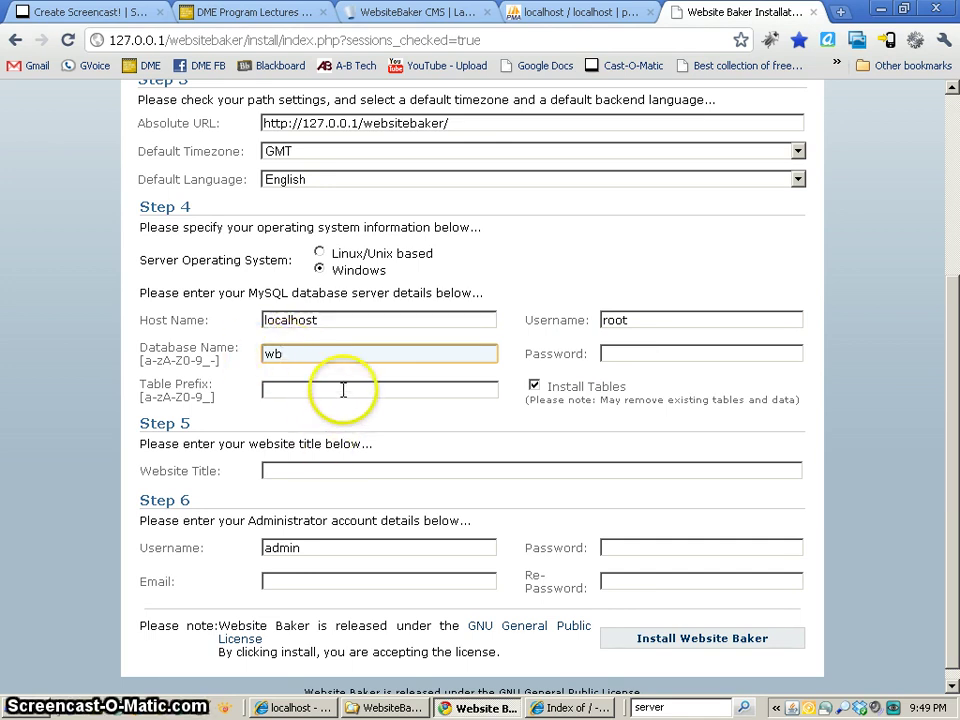
left_click(306, 476)
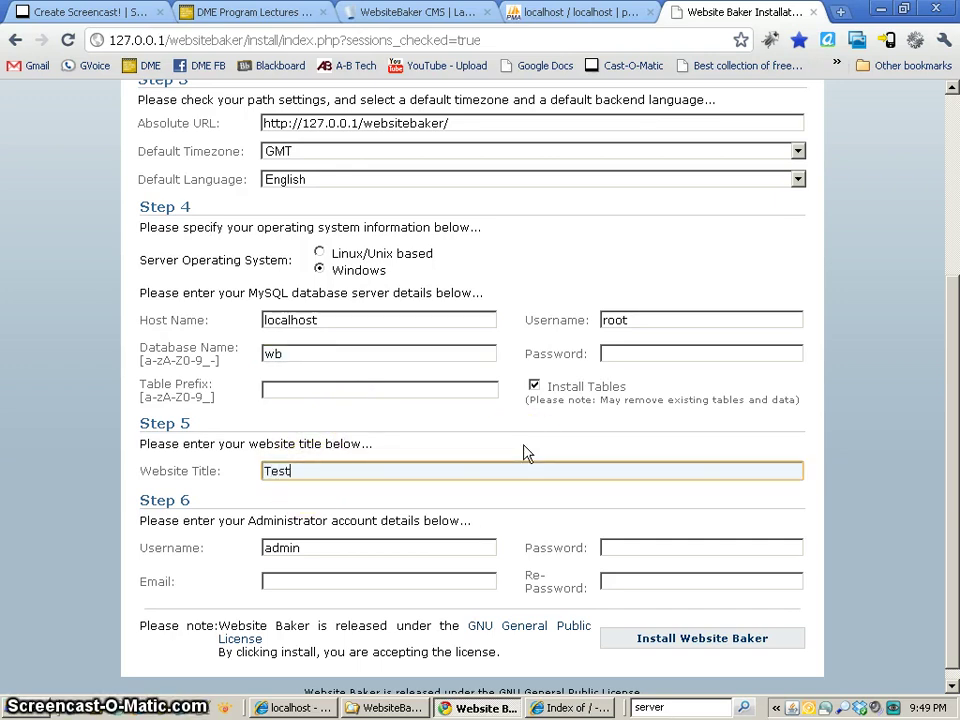
- Enter 'Test Website' as the website title and review the default admin username
type("Test Webs")
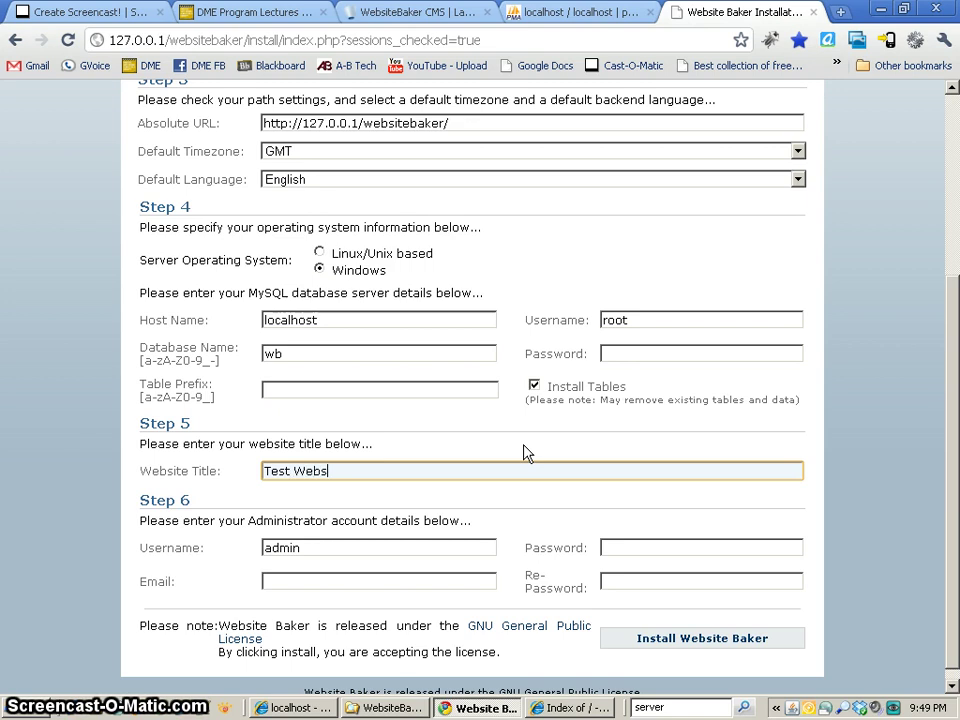
type("ite")
left_click(305, 548)
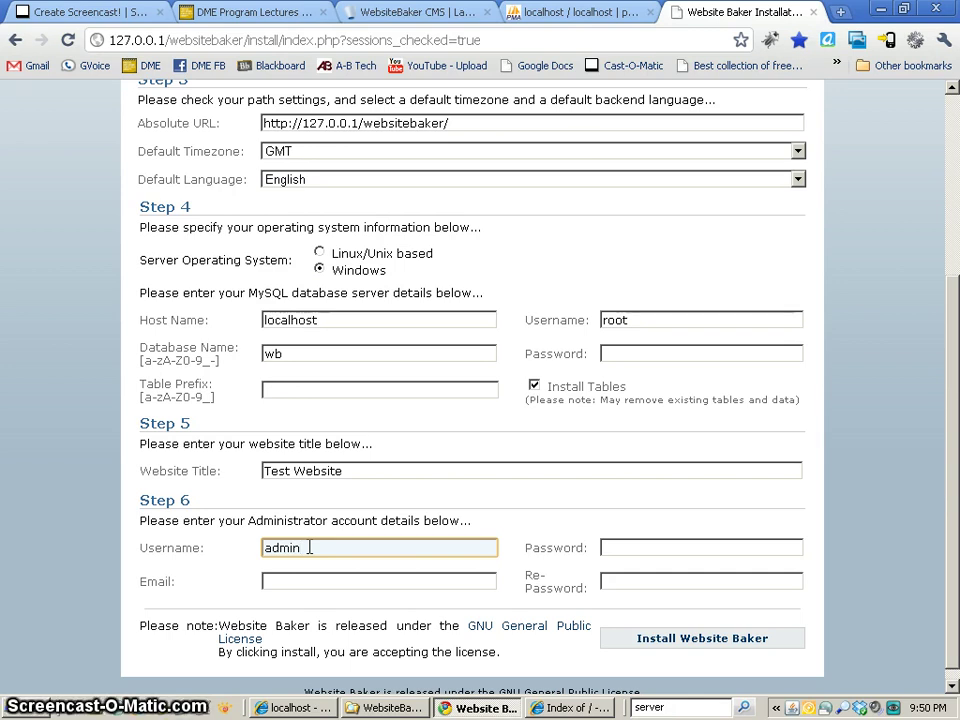
left_click_drag(309, 548, 320, 527)
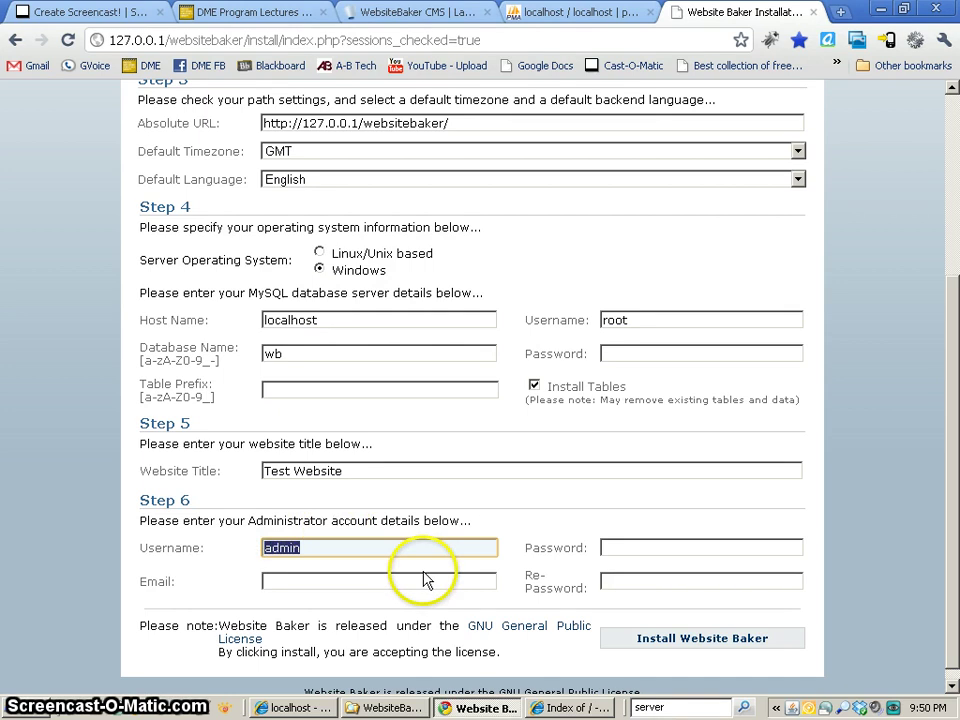
scroll(428, 578, "down", 1)
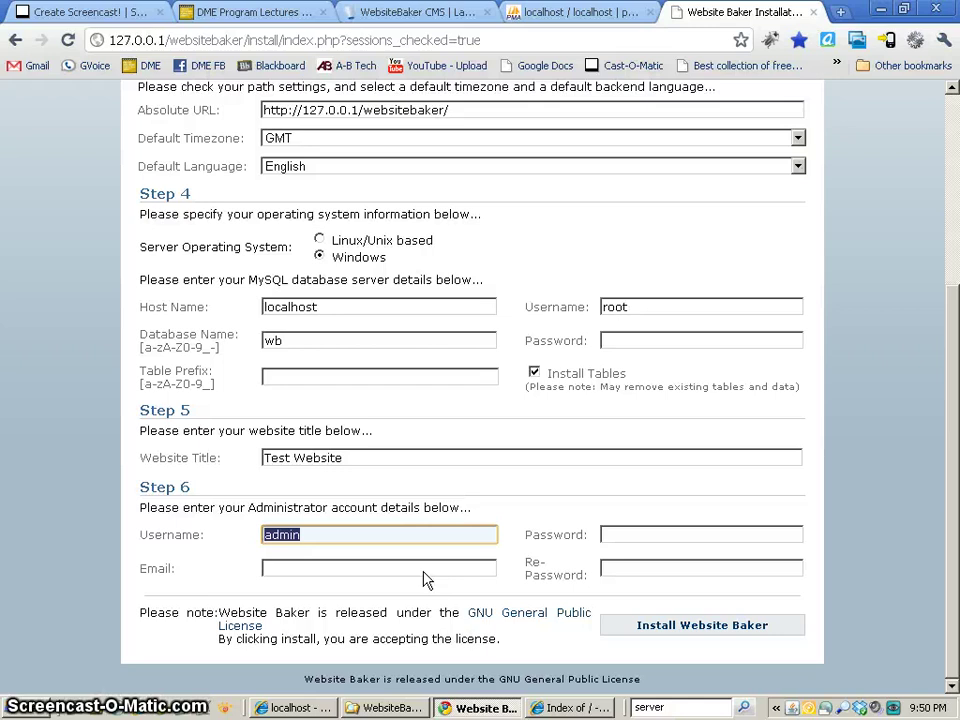
left_click(253, 538)
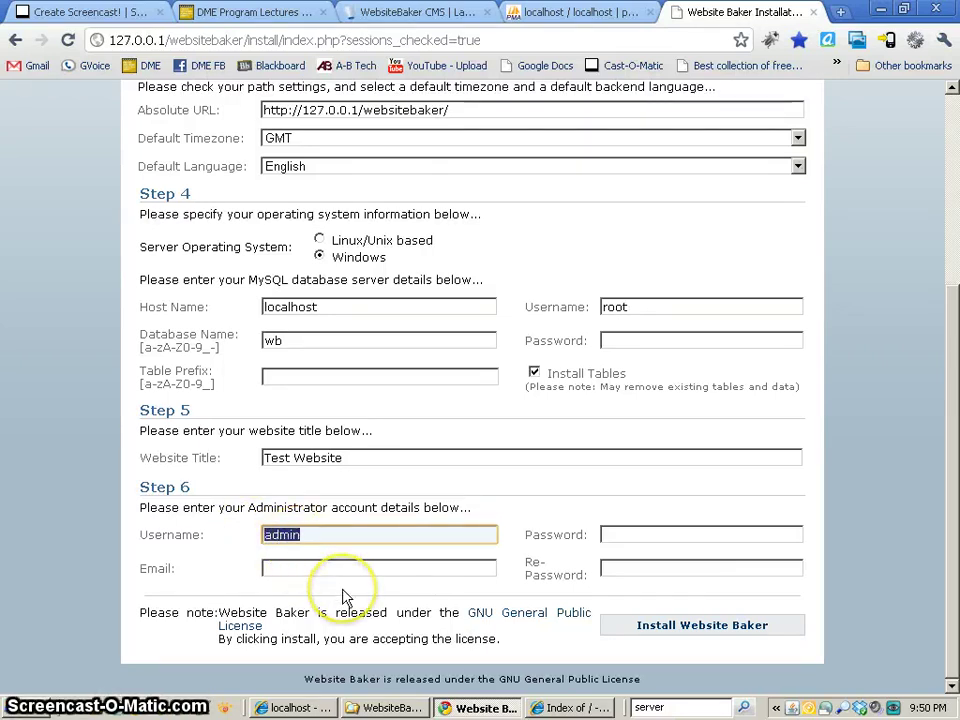
- Enter the administrator password twice and the admin e-mail address, then submit the installation
left_click(673, 538)
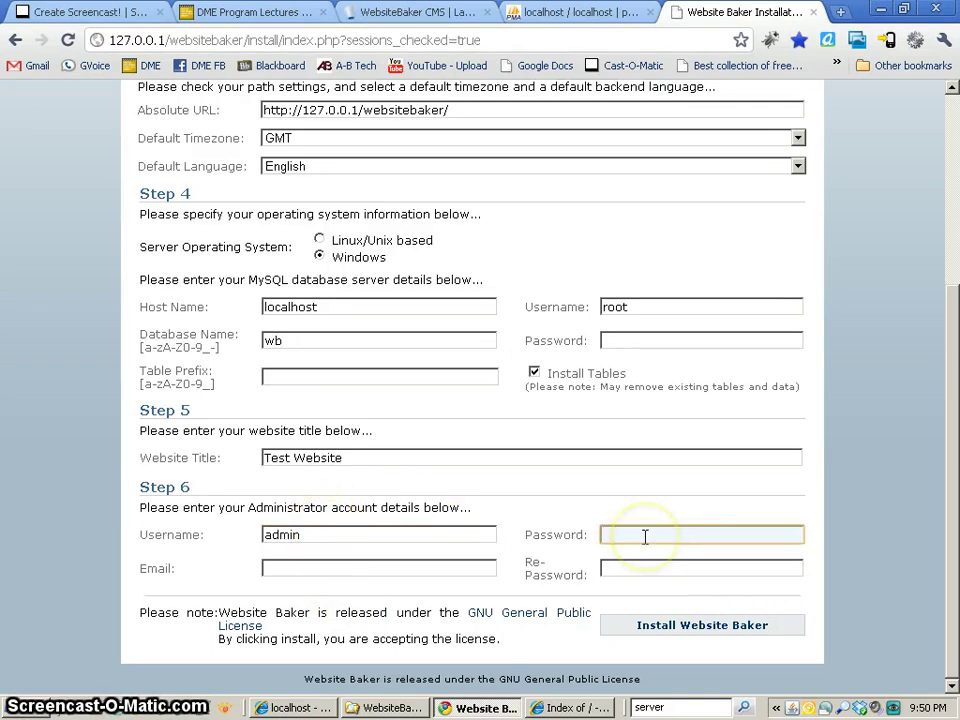
type("te")
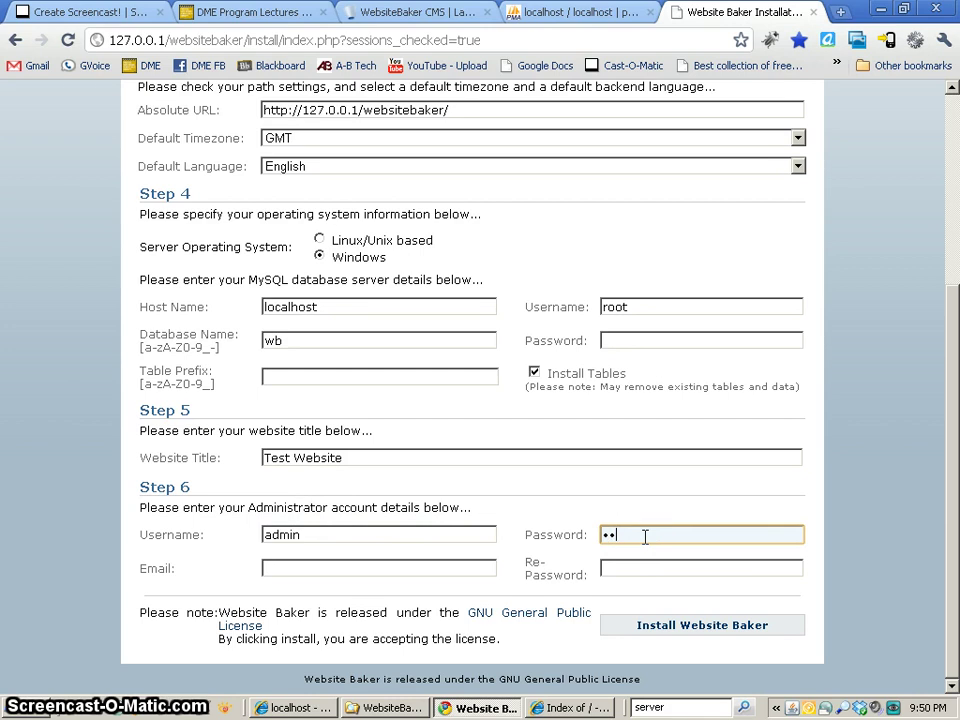
type("st")
left_click(606, 563)
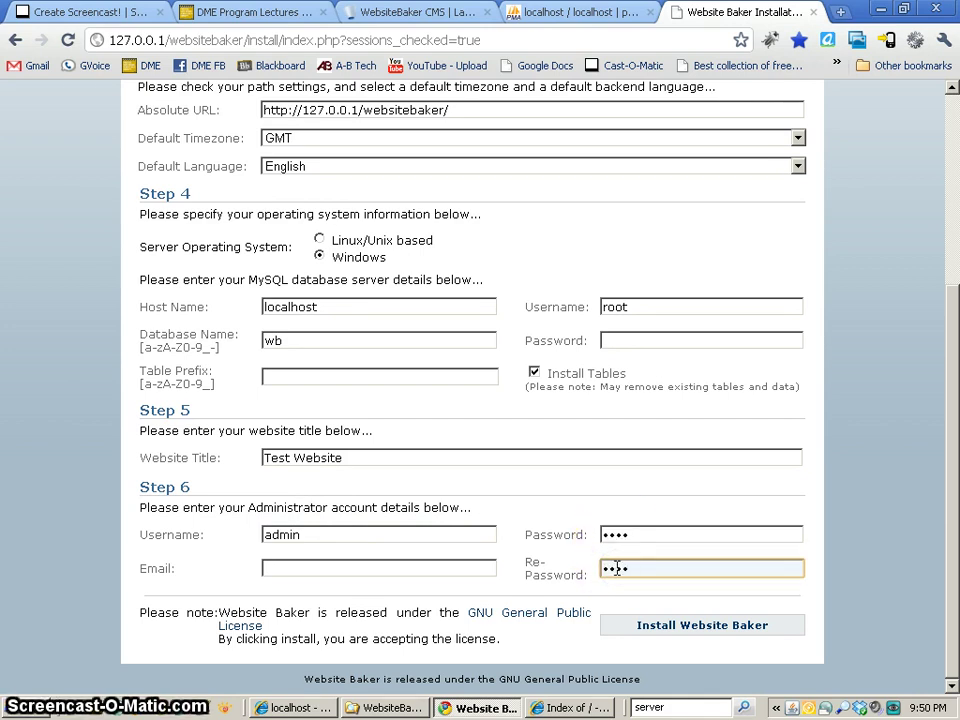
type("test")
left_click(365, 568)
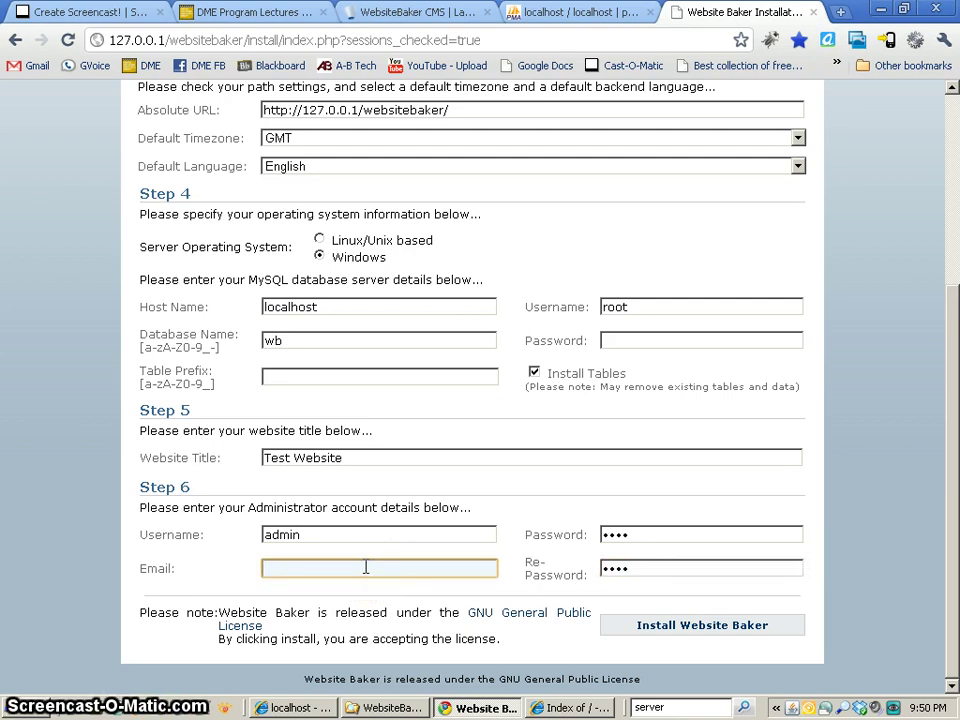
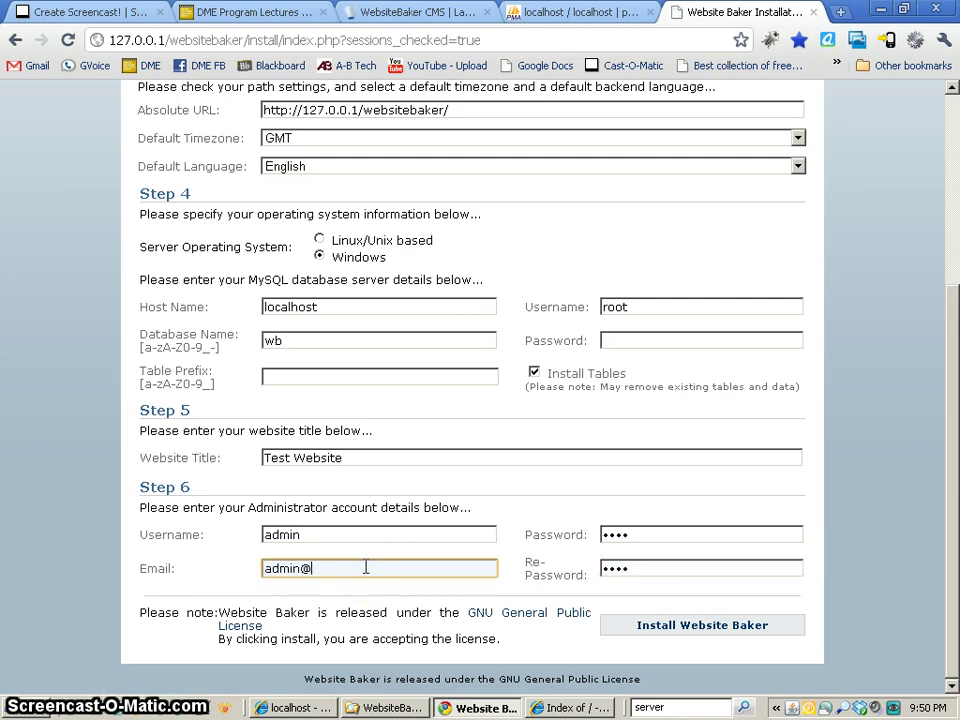
key("Return")
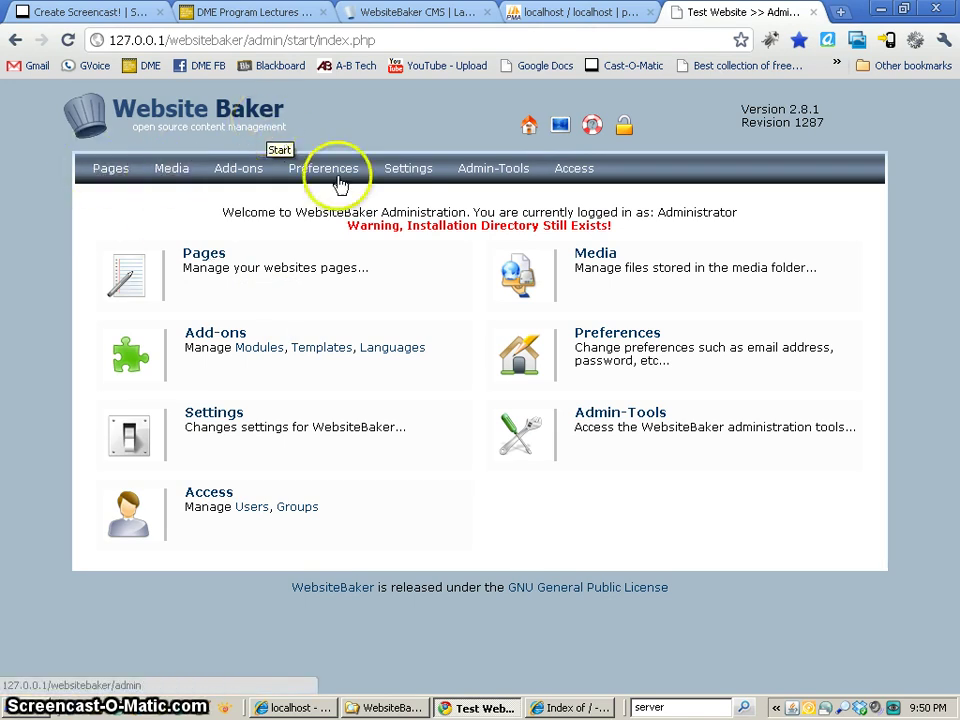
left_click_drag(358, 226, 623, 228)
left_click(664, 257)
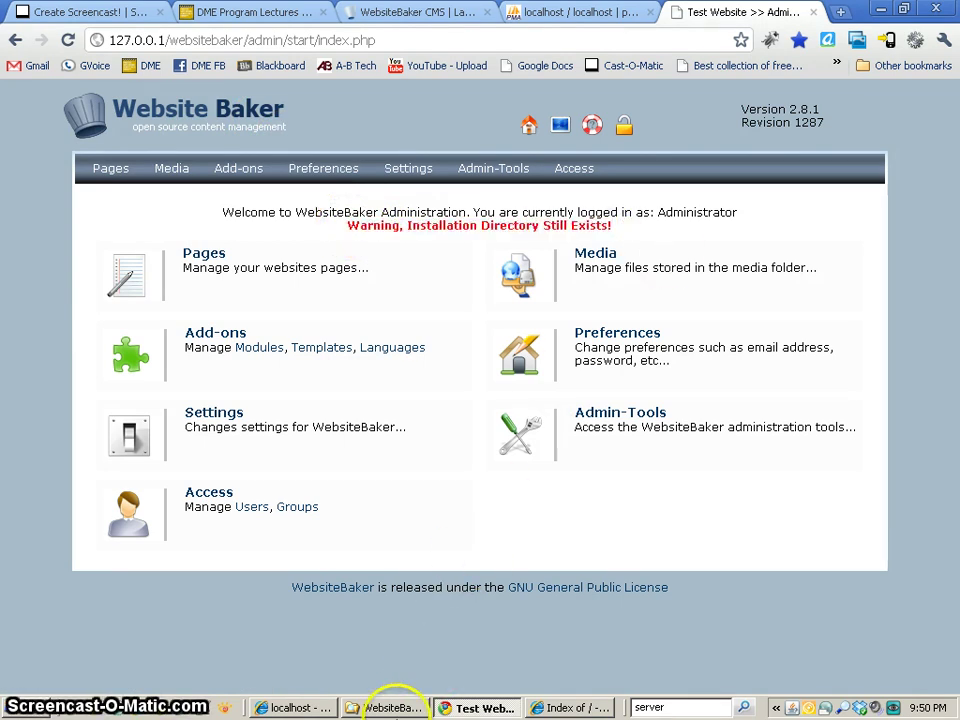
- In htdocs\websitebaker, append -disabled to the install folder's name, making it install-disabled
left_click(392, 707)
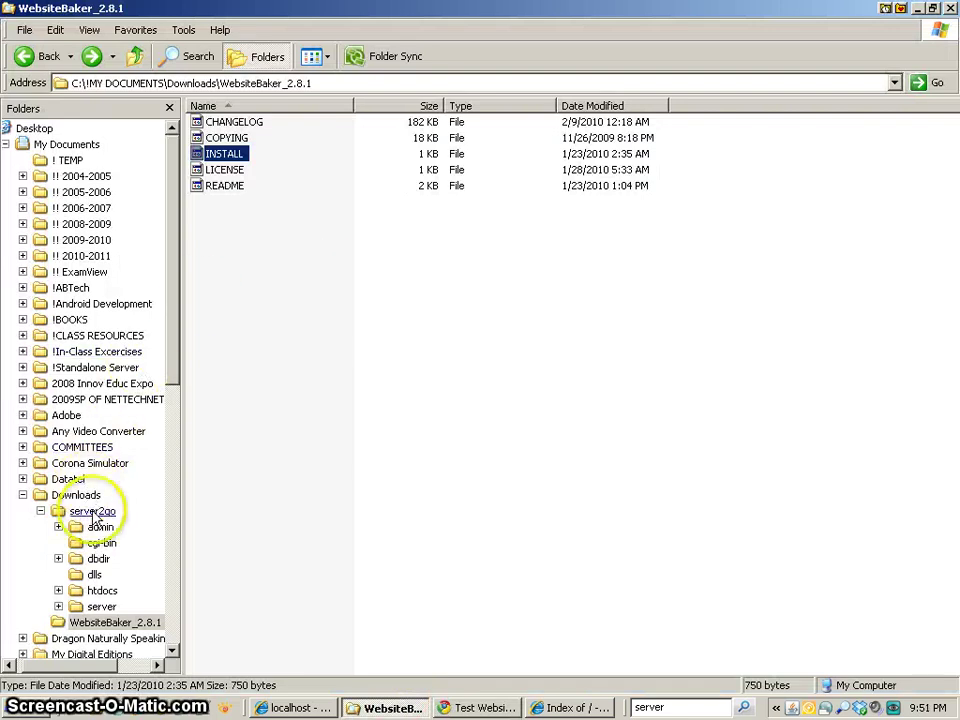
left_click(100, 591)
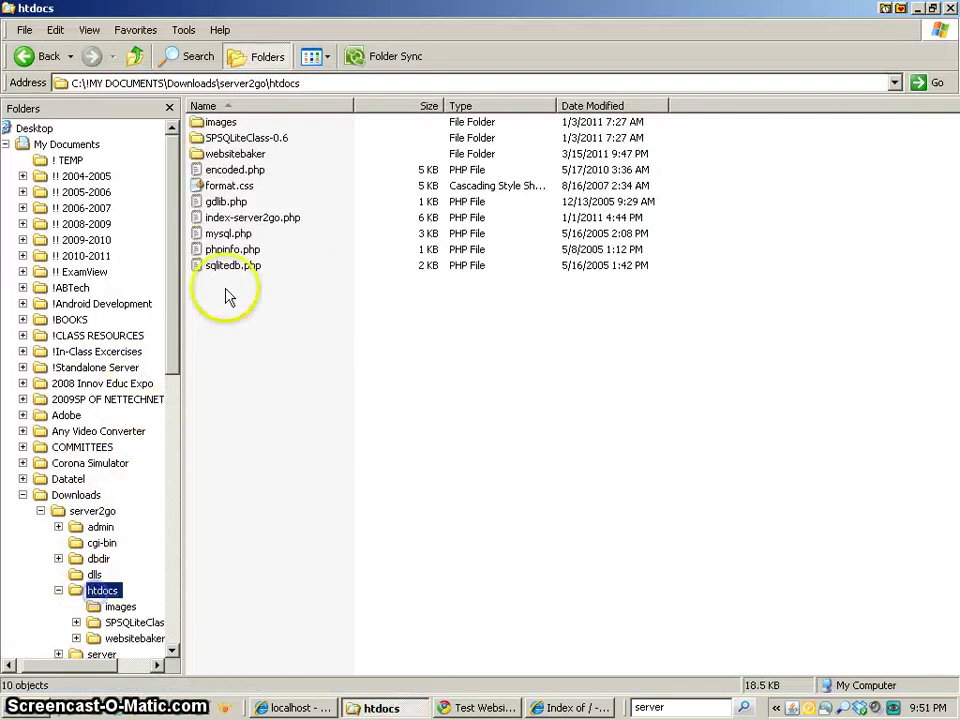
double_click(228, 153)
left_click(221, 187)
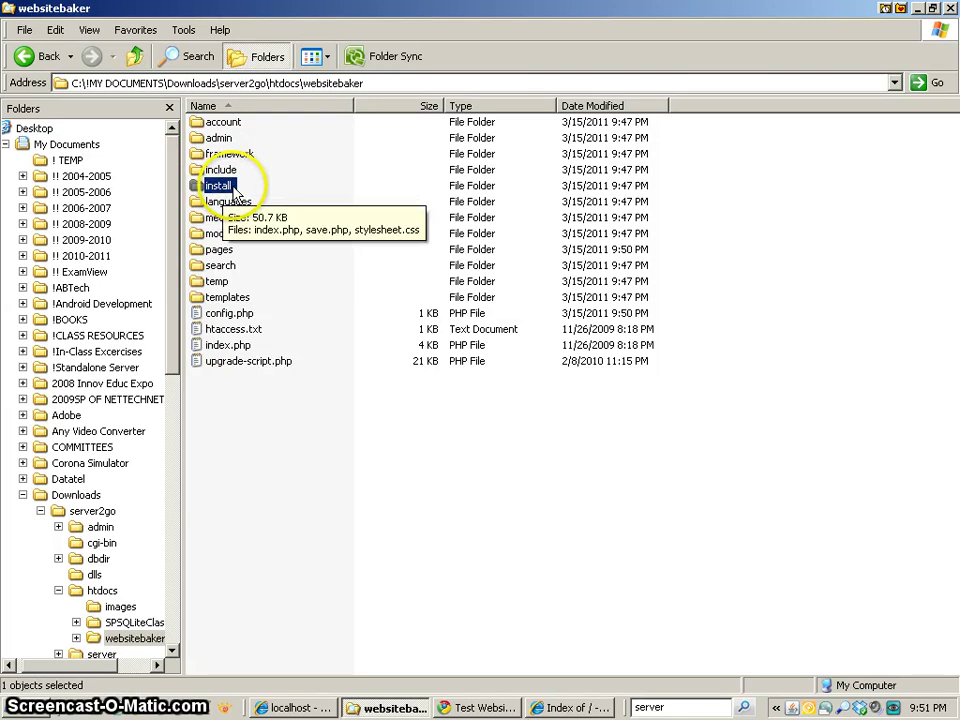
left_click(227, 188)
left_click(237, 185)
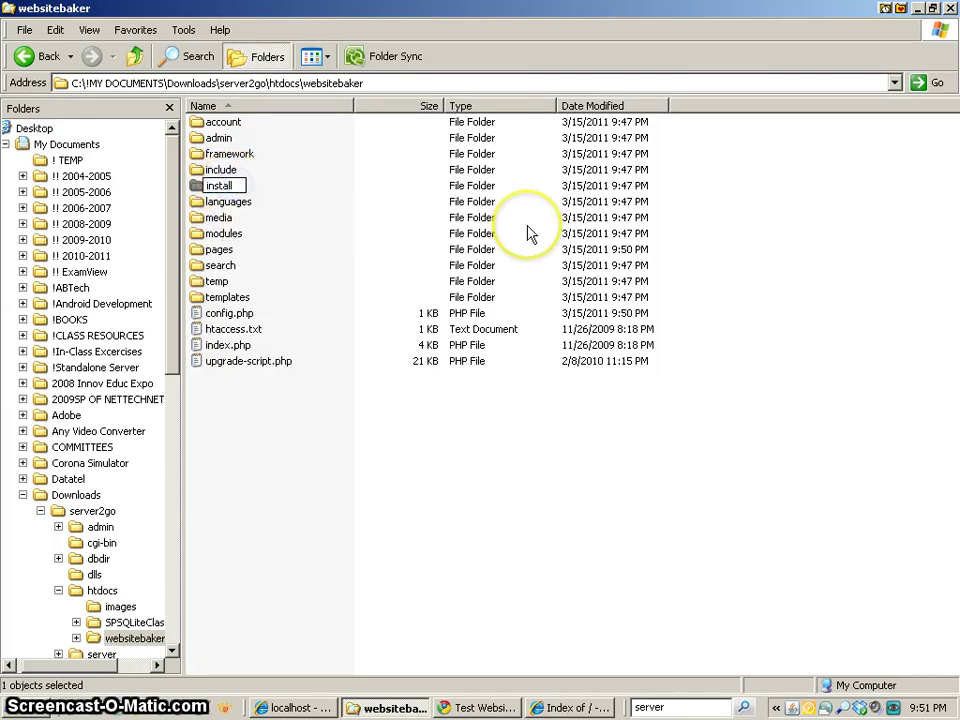
type("-disable")
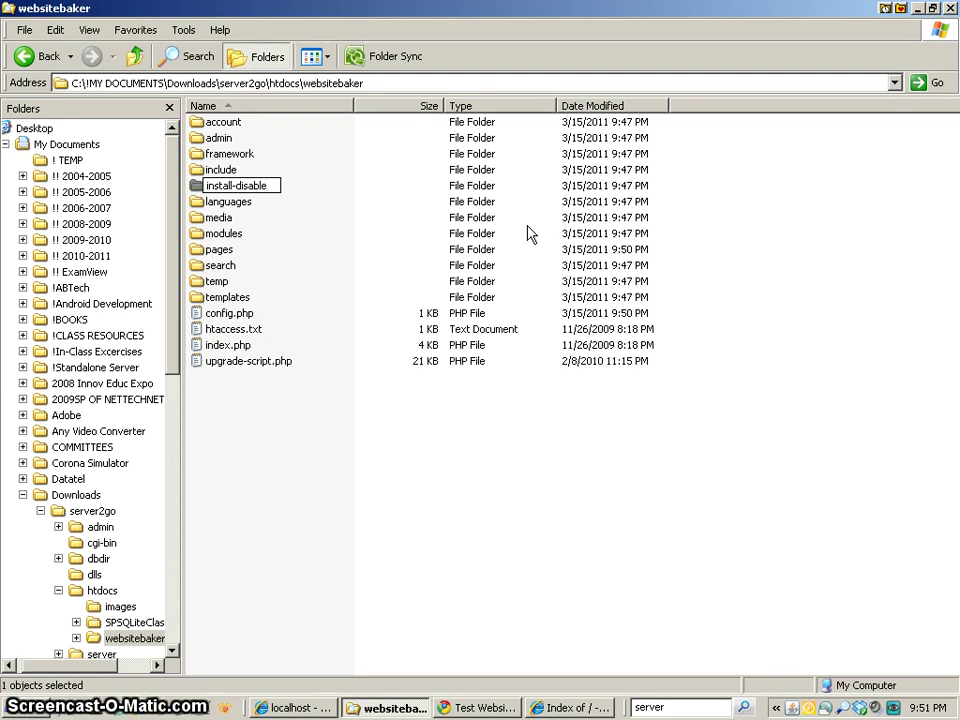
type("d")
key("Return")
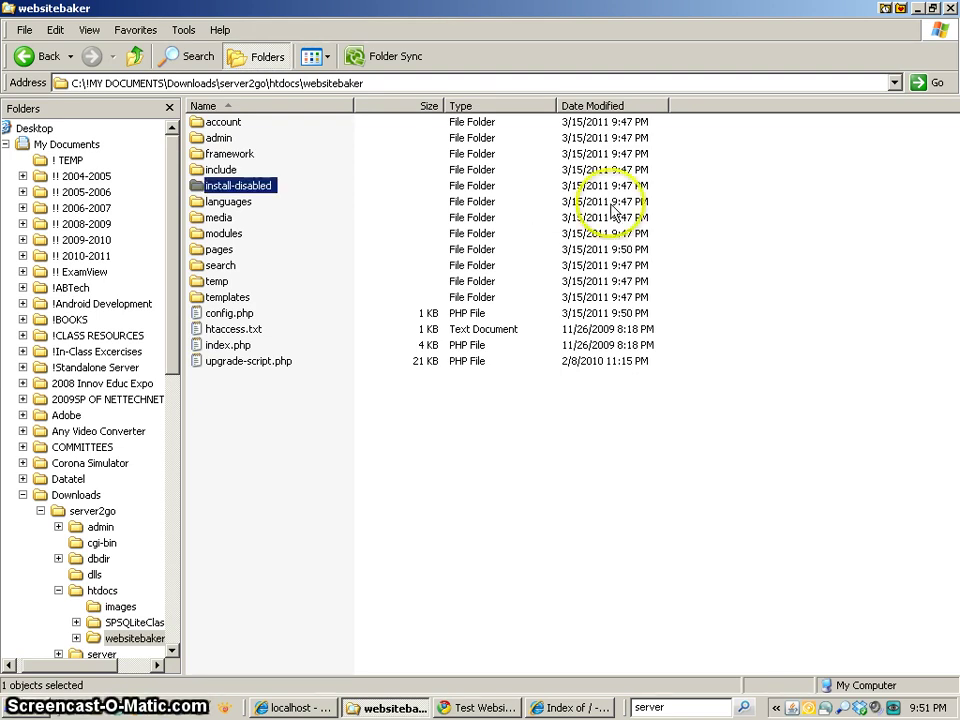
- Reload the IE root listing and the admin page to clear the install warning, then return to Explorer
left_click(577, 702)
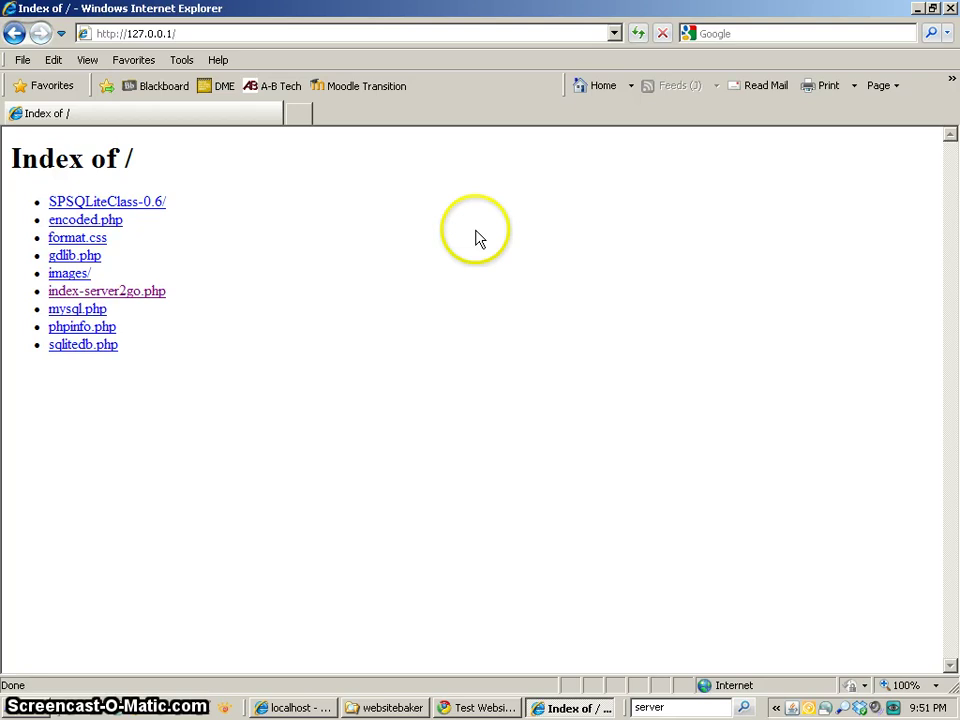
left_click(638, 36)
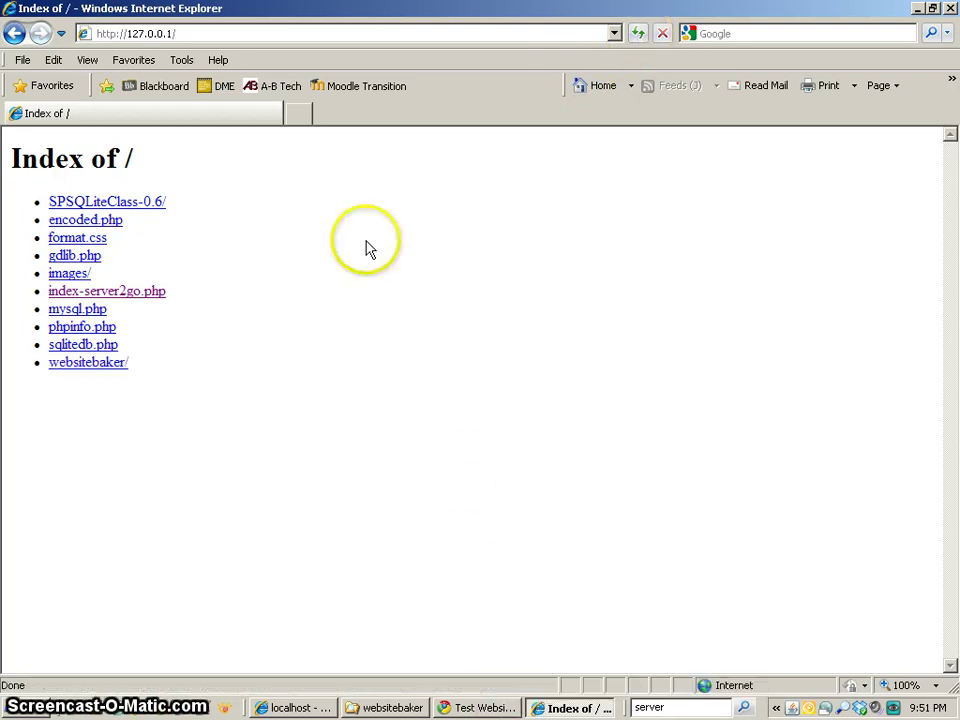
left_click(478, 705)
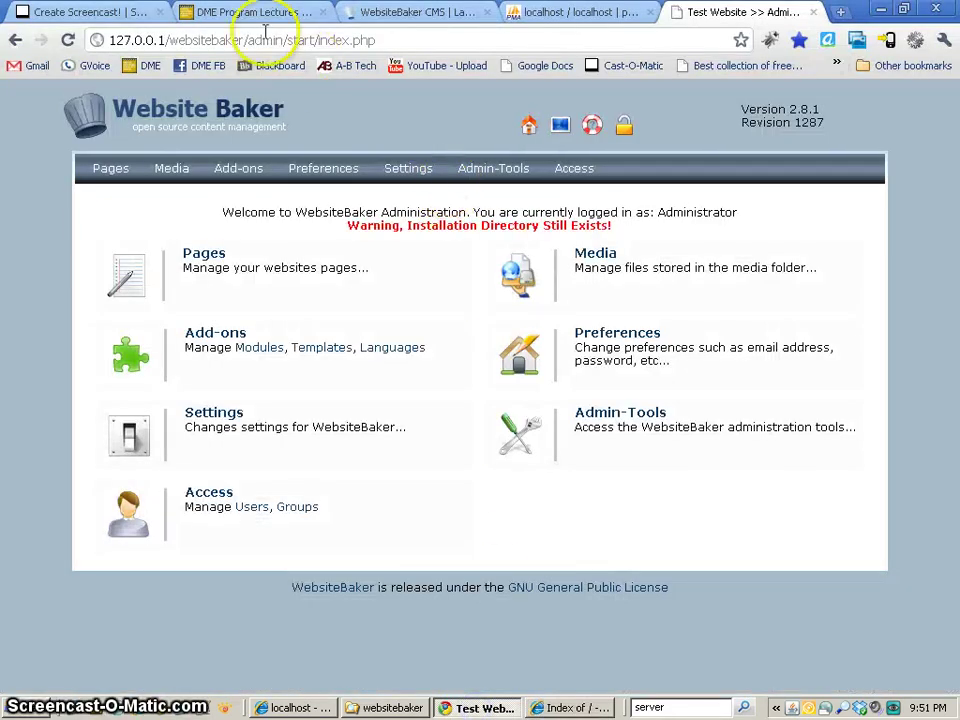
left_click(66, 41)
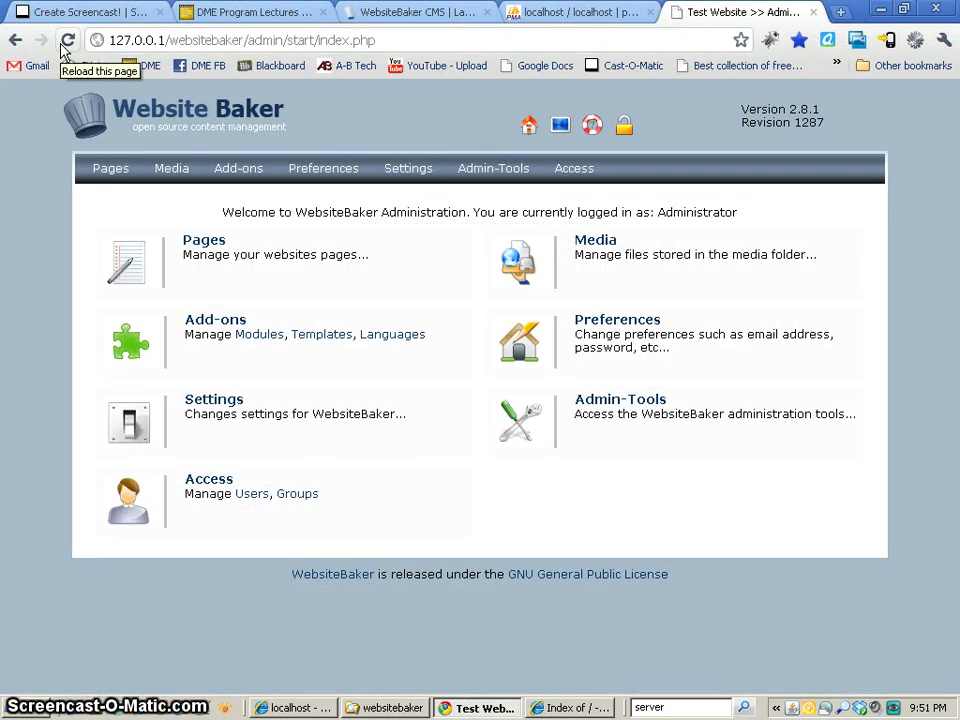
left_click(383, 706)
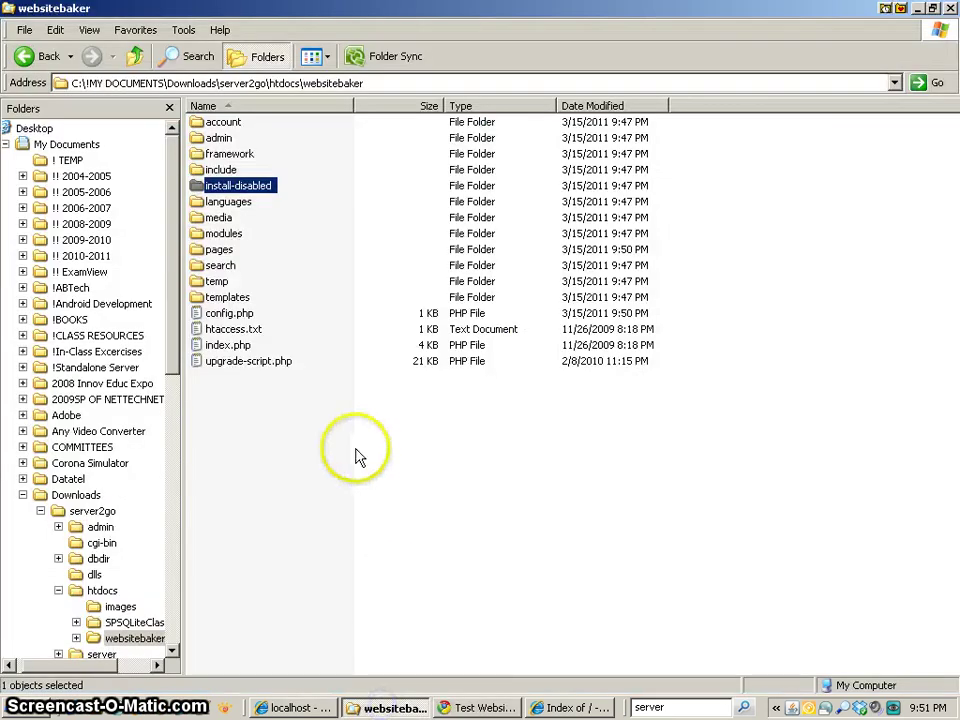
right_click(233, 316)
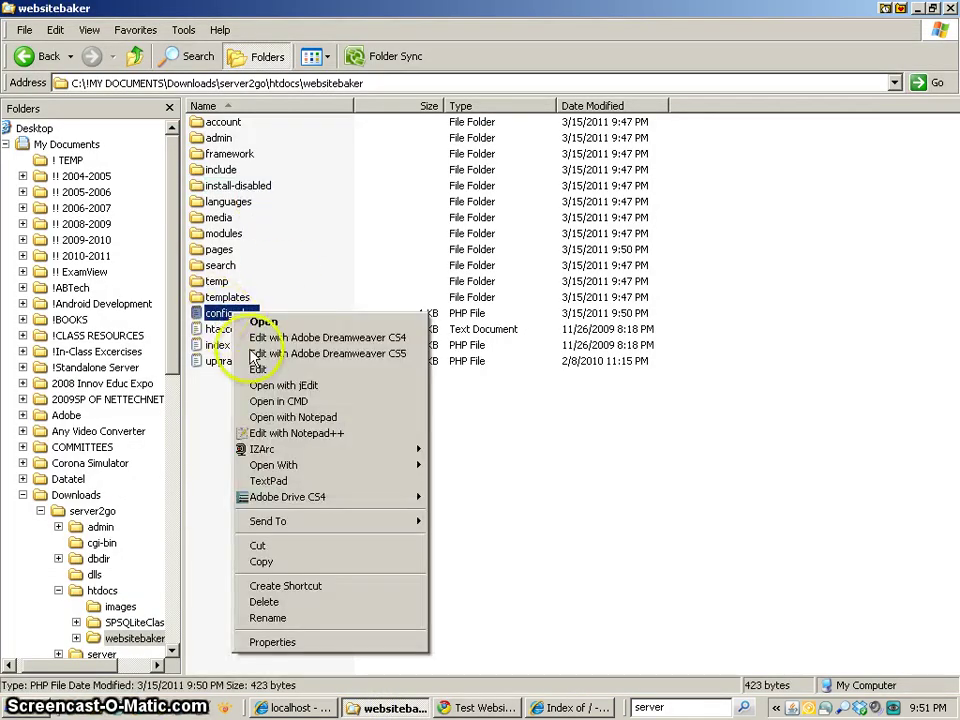
left_click(300, 433)
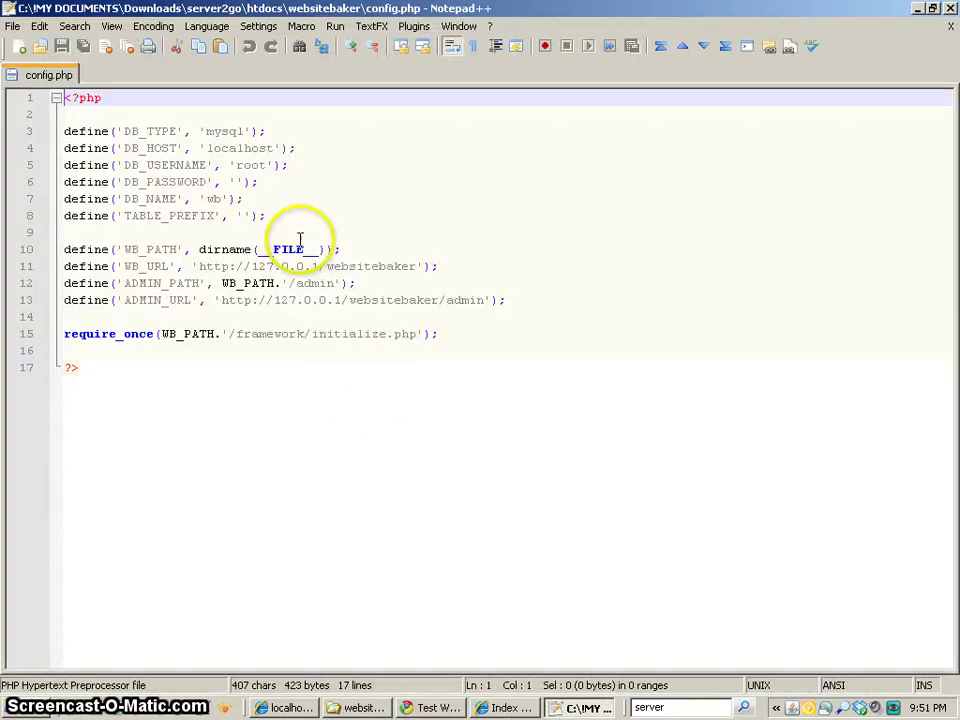
left_click_drag(133, 131, 285, 212)
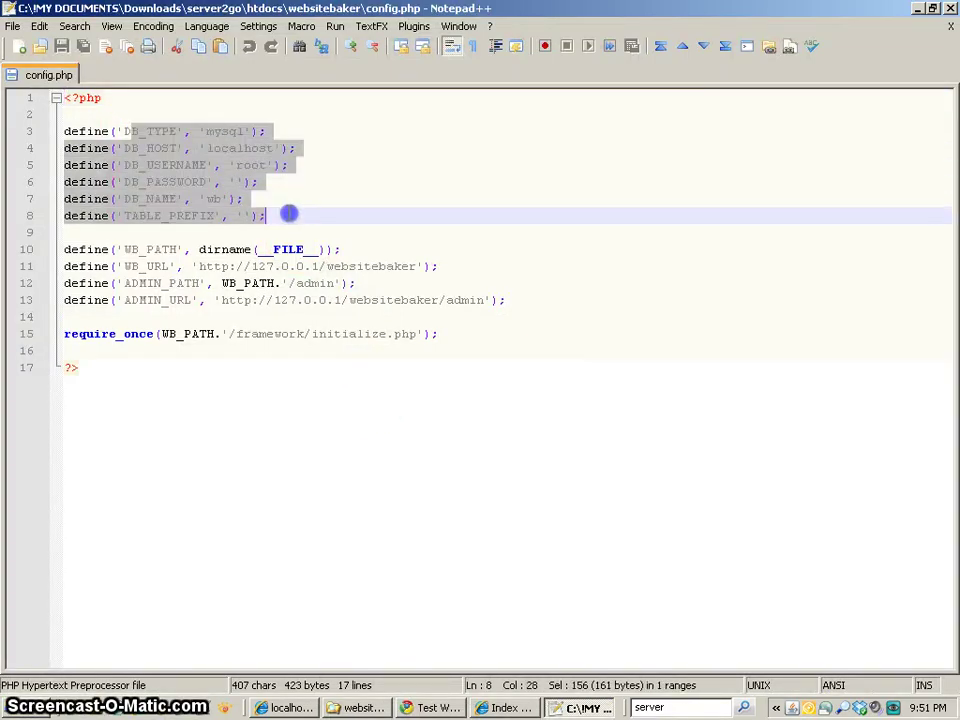
left_click(364, 212)
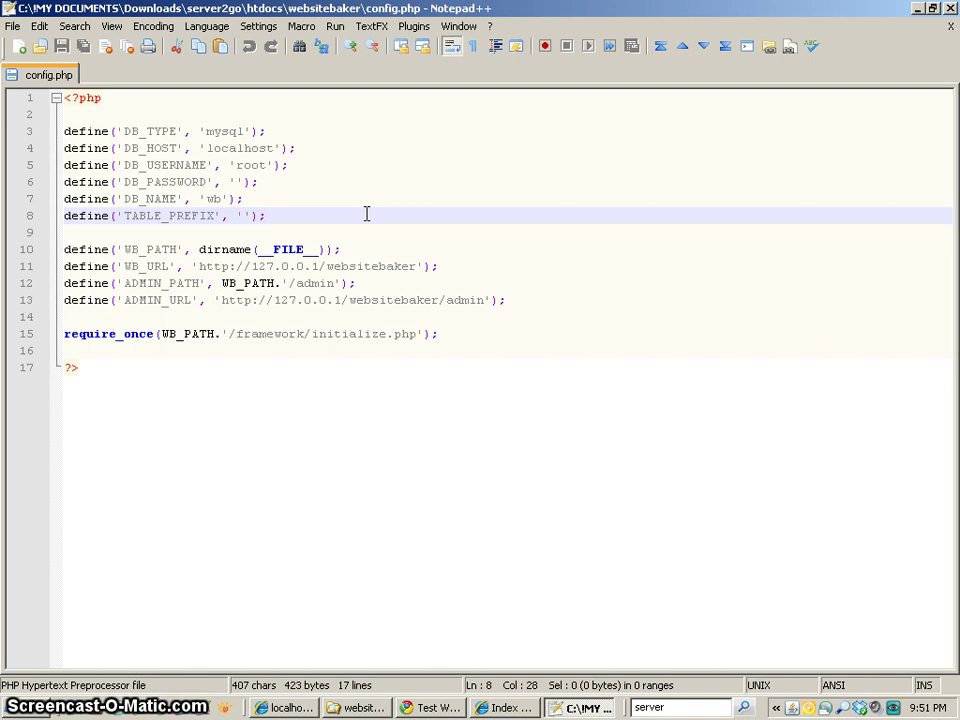
left_click_drag(94, 117, 547, 353)
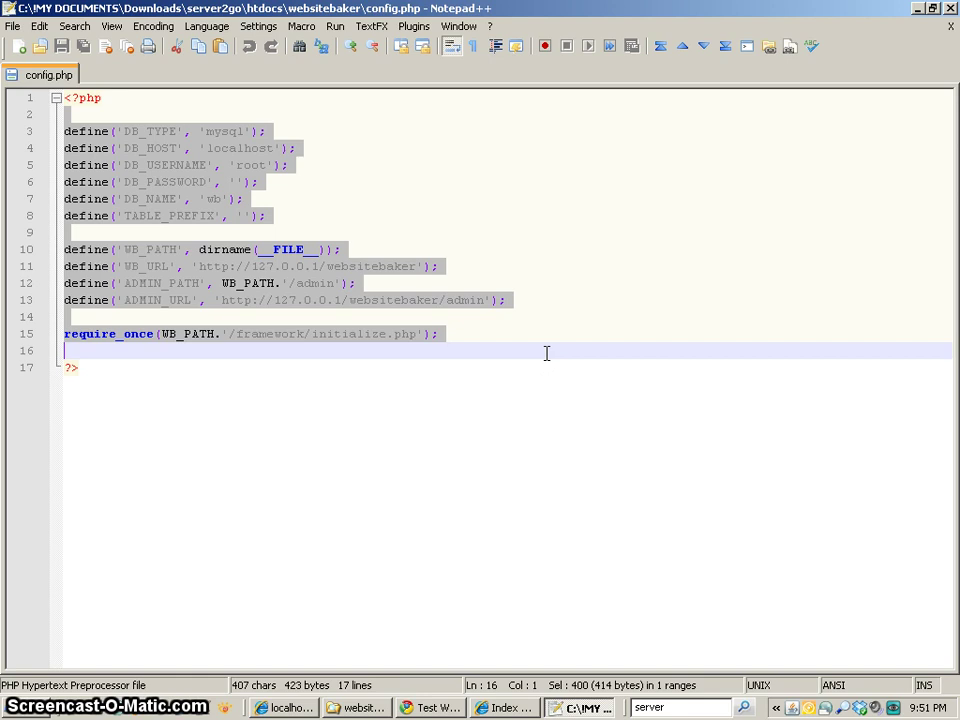
key("Delete")
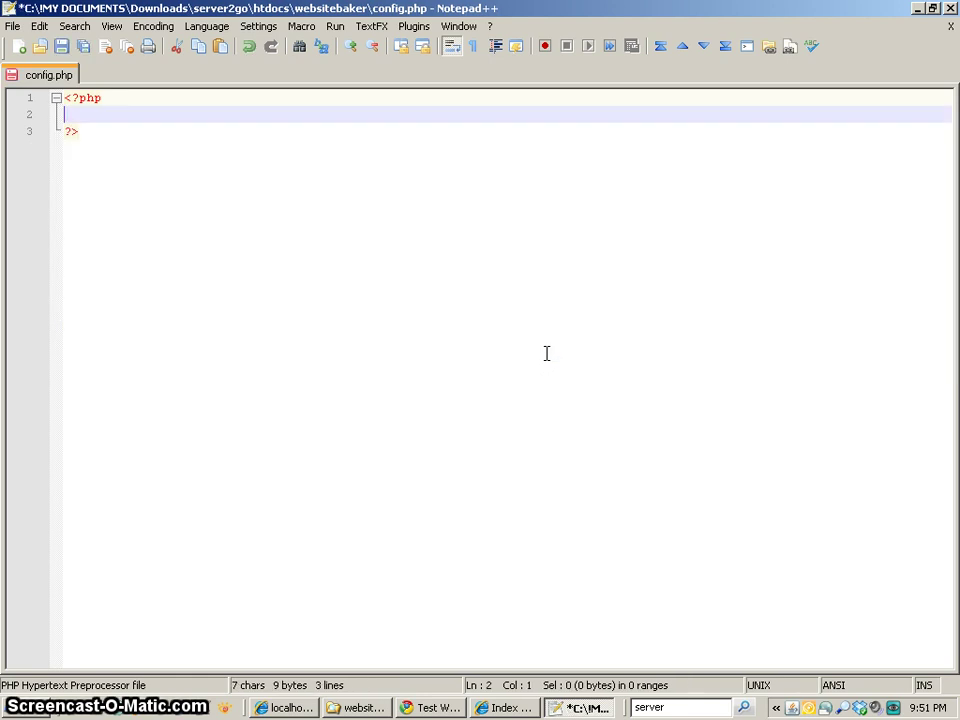
key("ctrl+z")
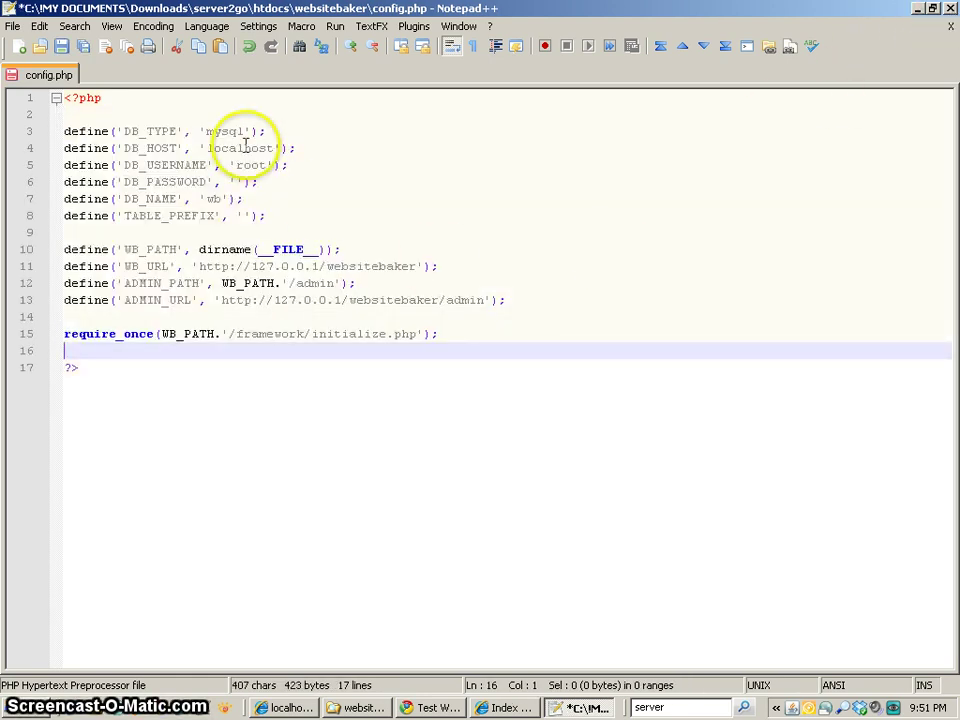
left_click(950, 8)
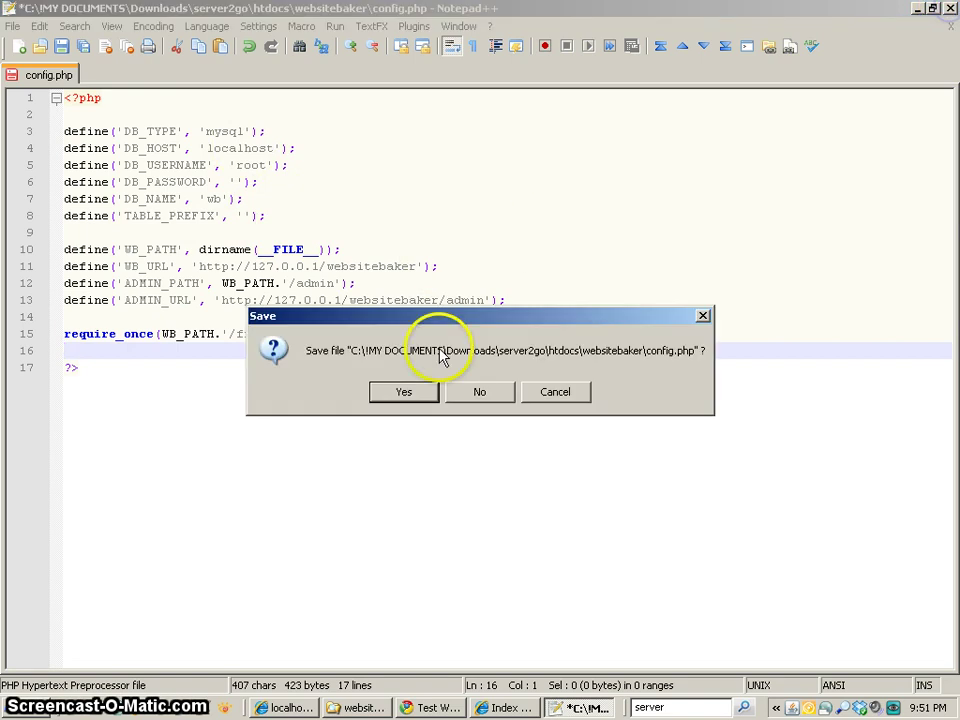
left_click(400, 396)
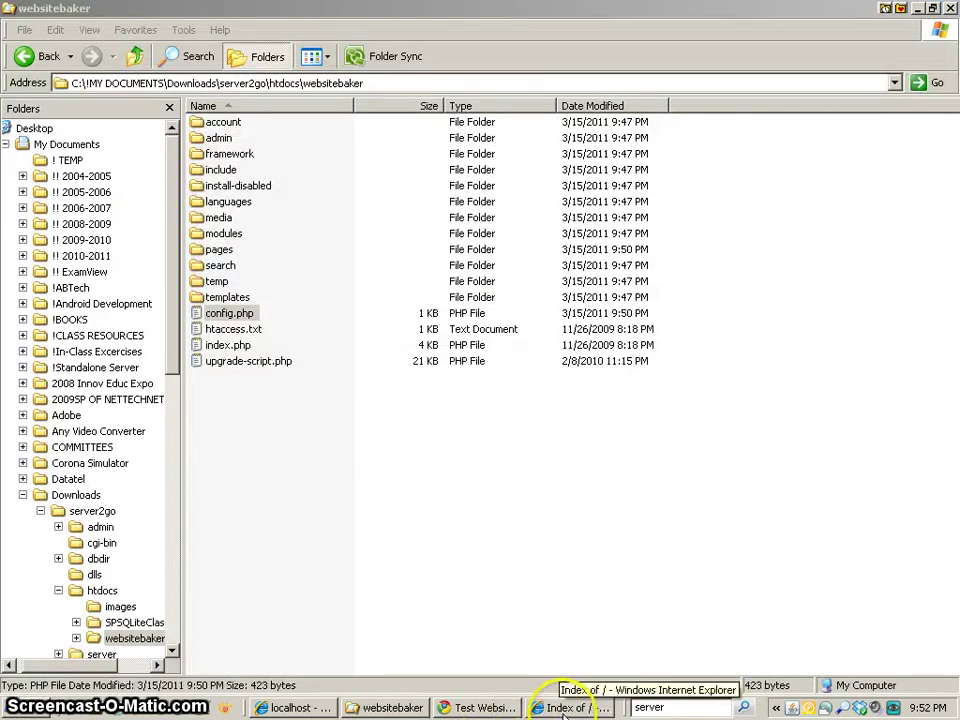
- Reload phpMyAdmin and open wb (22) to list its 22 WebsiteBaker tables
left_click(462, 707)
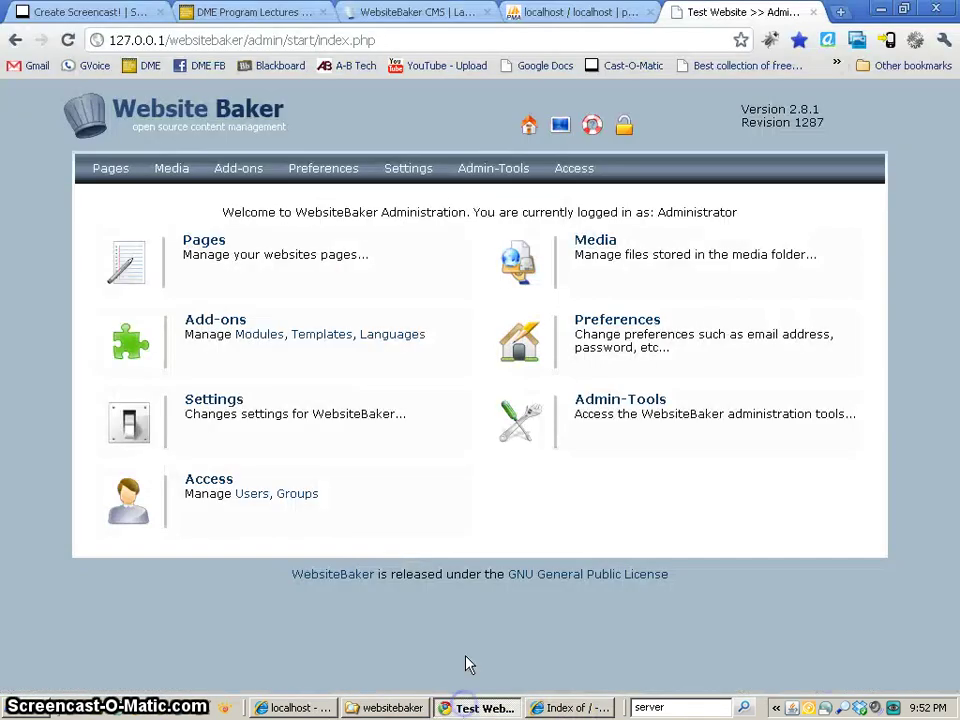
left_click(385, 15)
left_click(545, 13)
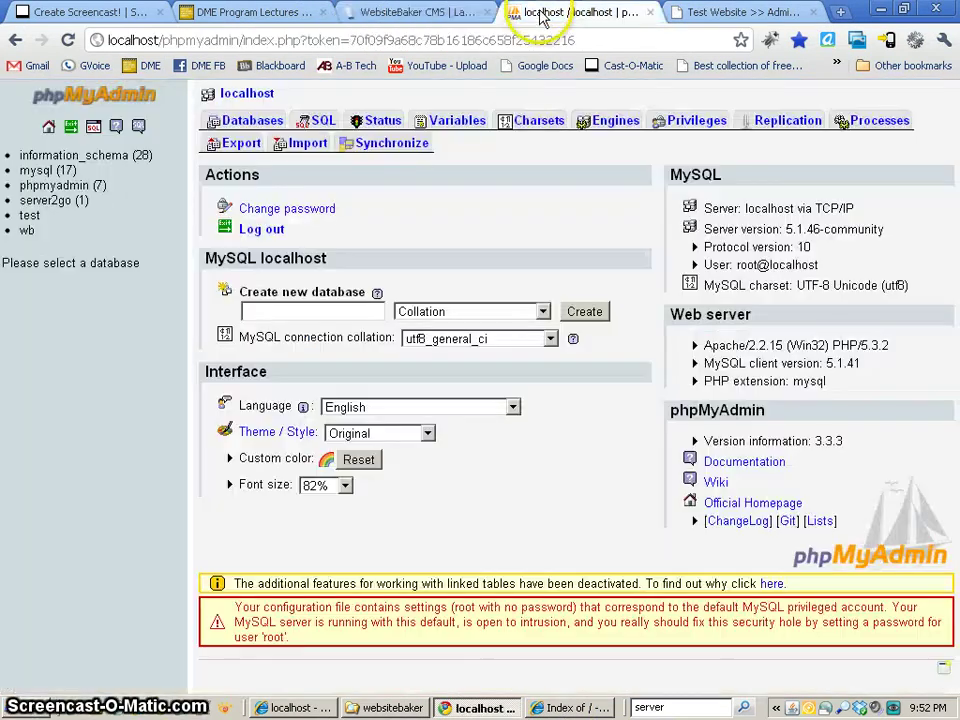
left_click(68, 40)
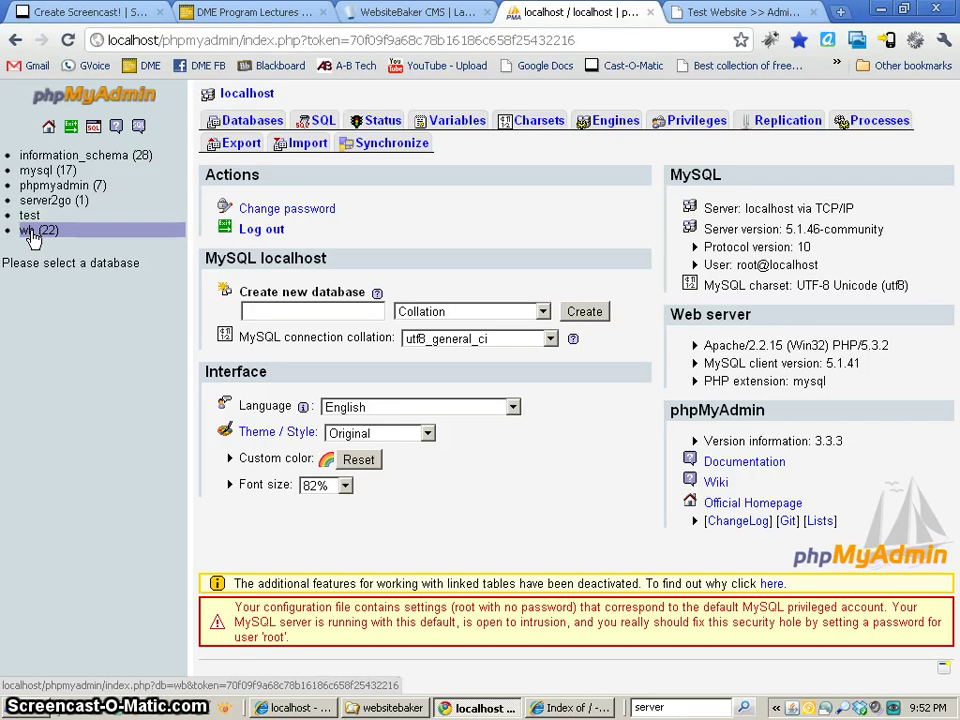
left_click(33, 233)
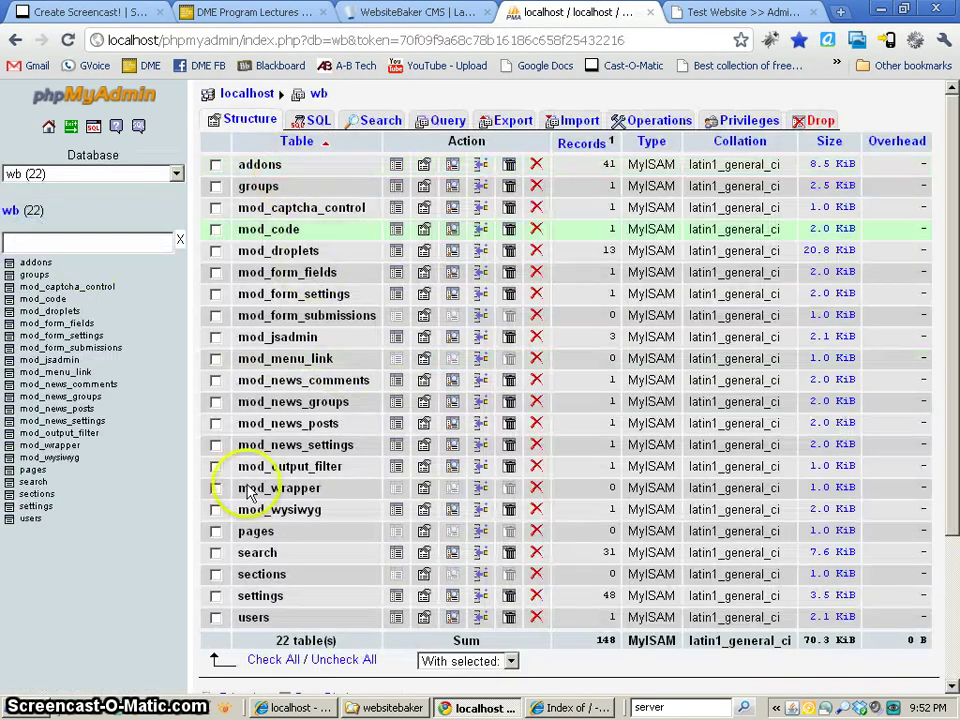